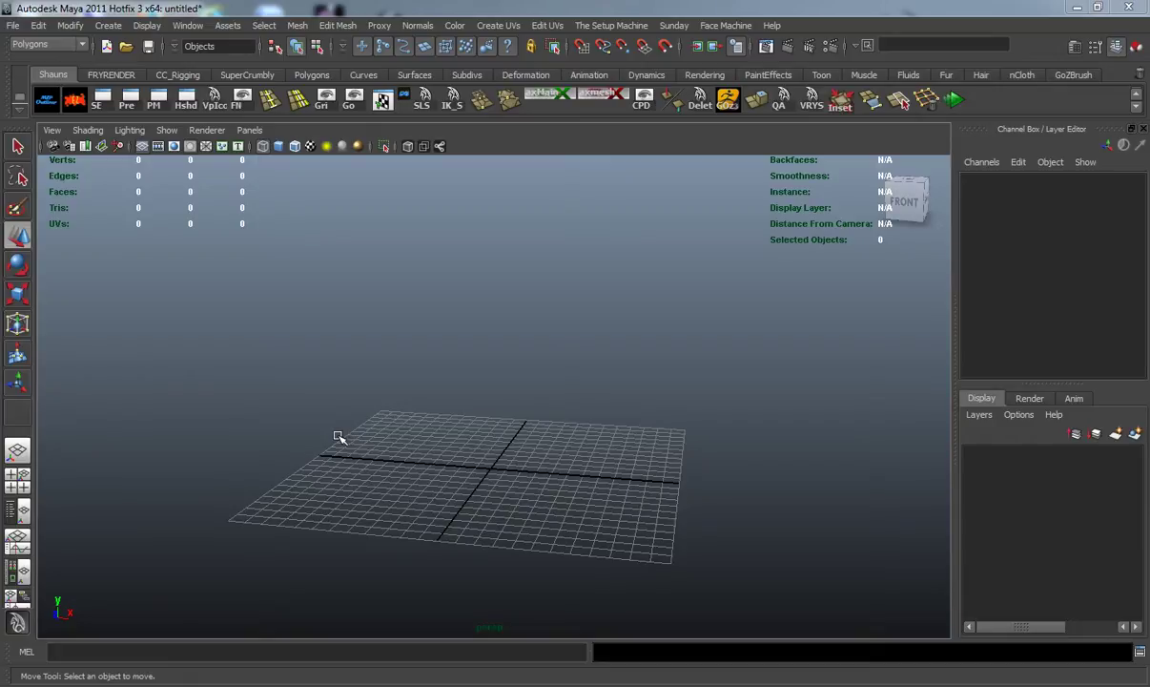
Step: Dock the mMaya Molecule Editor beside the empty grid, then switch to the web browser
left_click_drag(339, 436, 375, 438, "alt")
left_click_drag(493, 368, 413, 429, "alt")
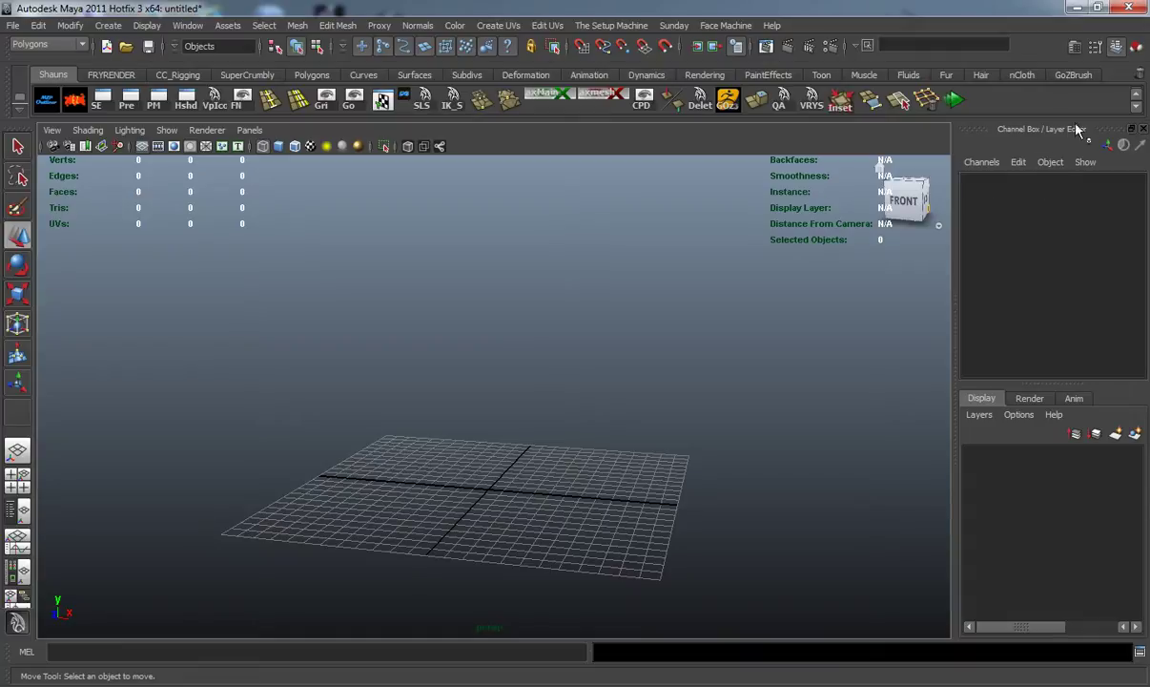
left_click(1070, 45)
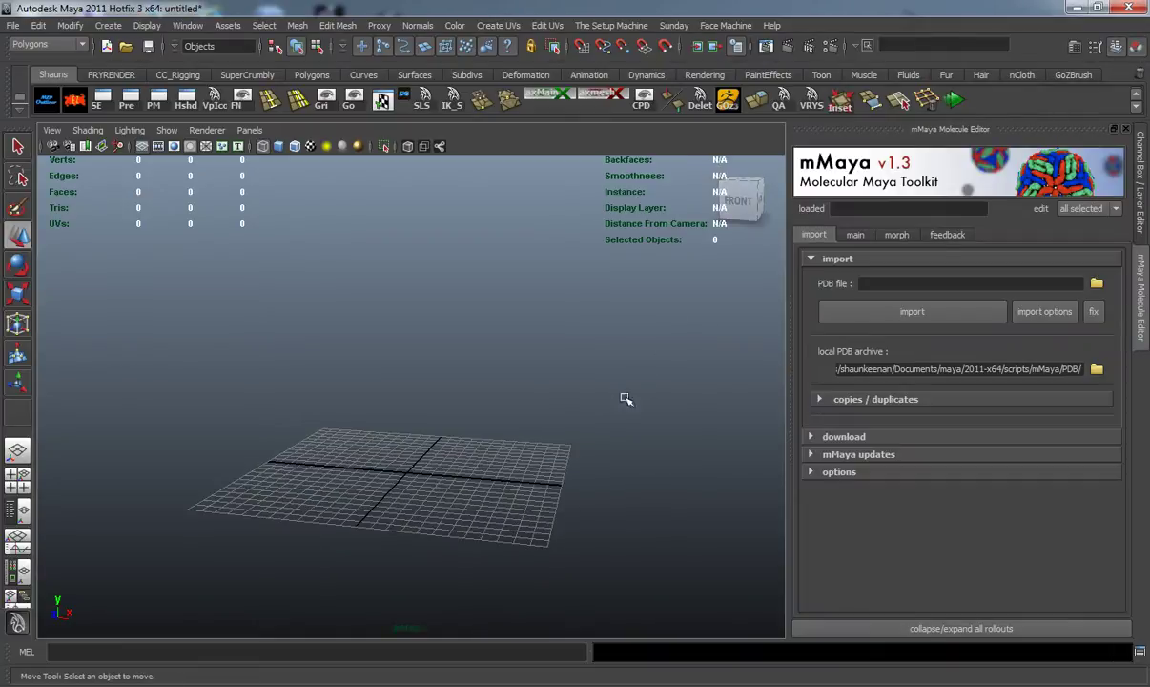
left_click_drag(625, 399, 587, 400, "alt")
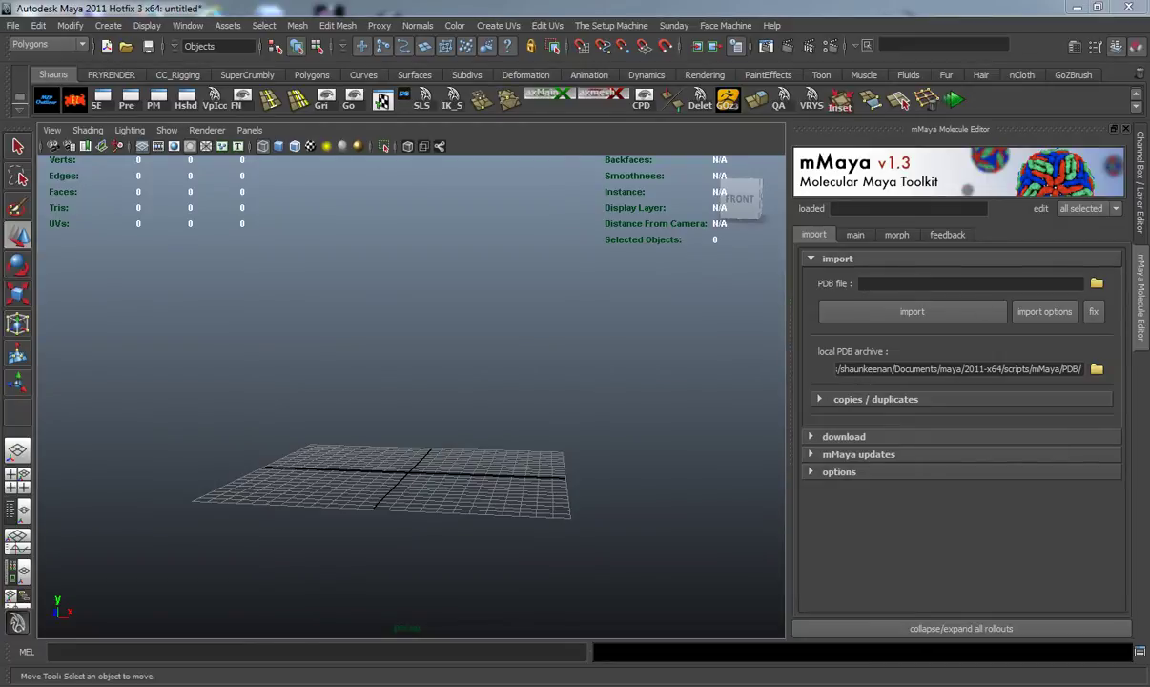
key("alt+Tab")
Step: Maximize Firefox, open the RCSB Protein Data Bank homepage and place the cursor in its search box
left_click_drag(1024, 107, 647, 42)
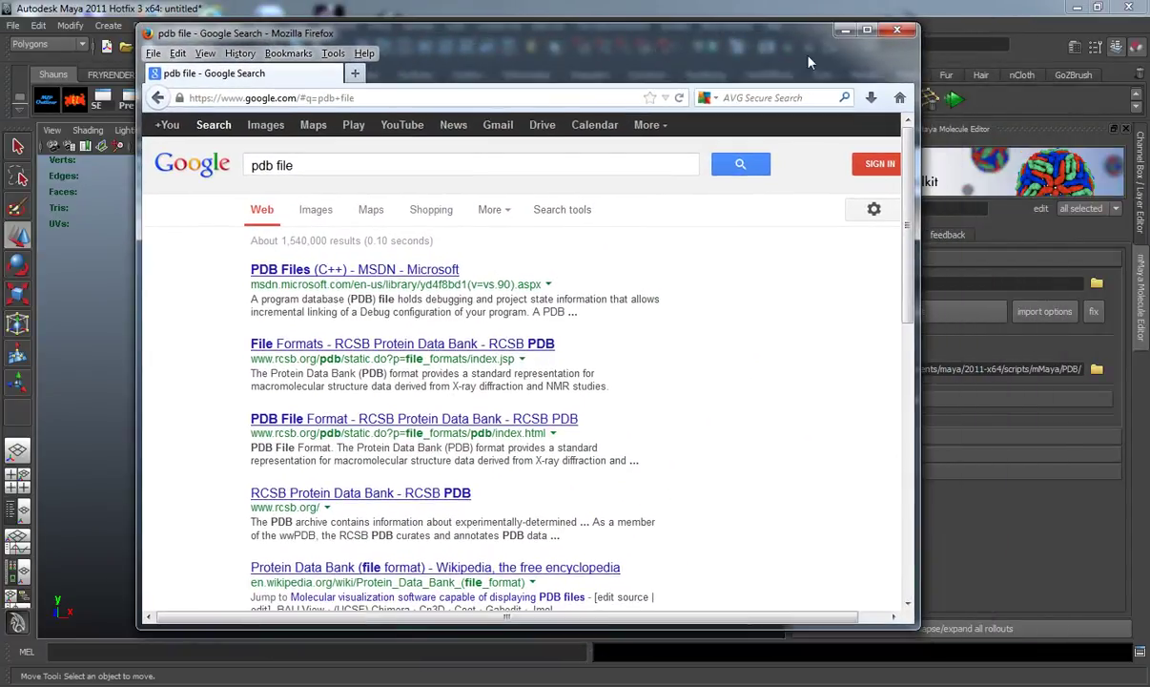
left_click(866, 31)
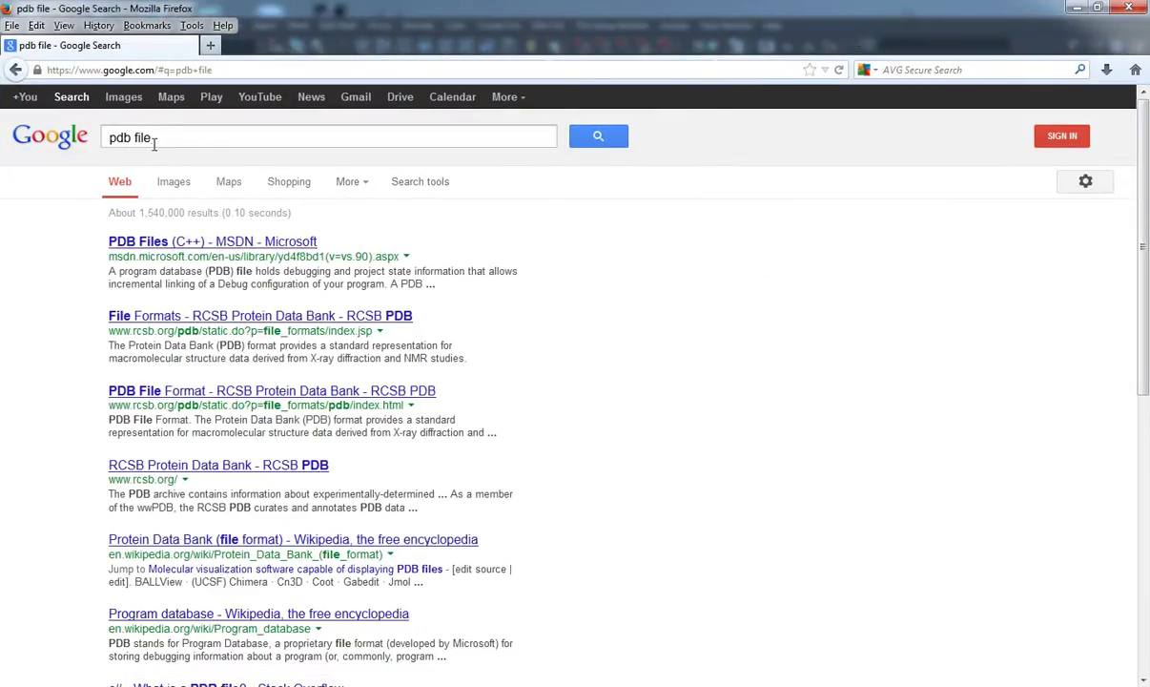
left_click(220, 470)
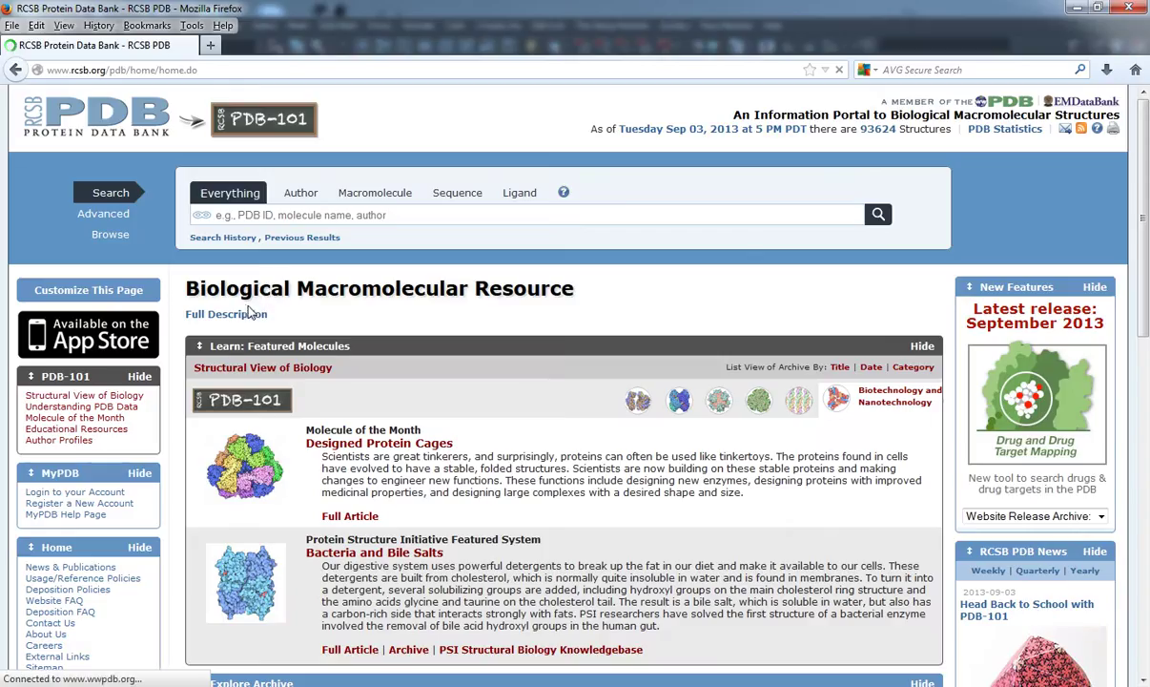
scroll(465, 329, "down", 3)
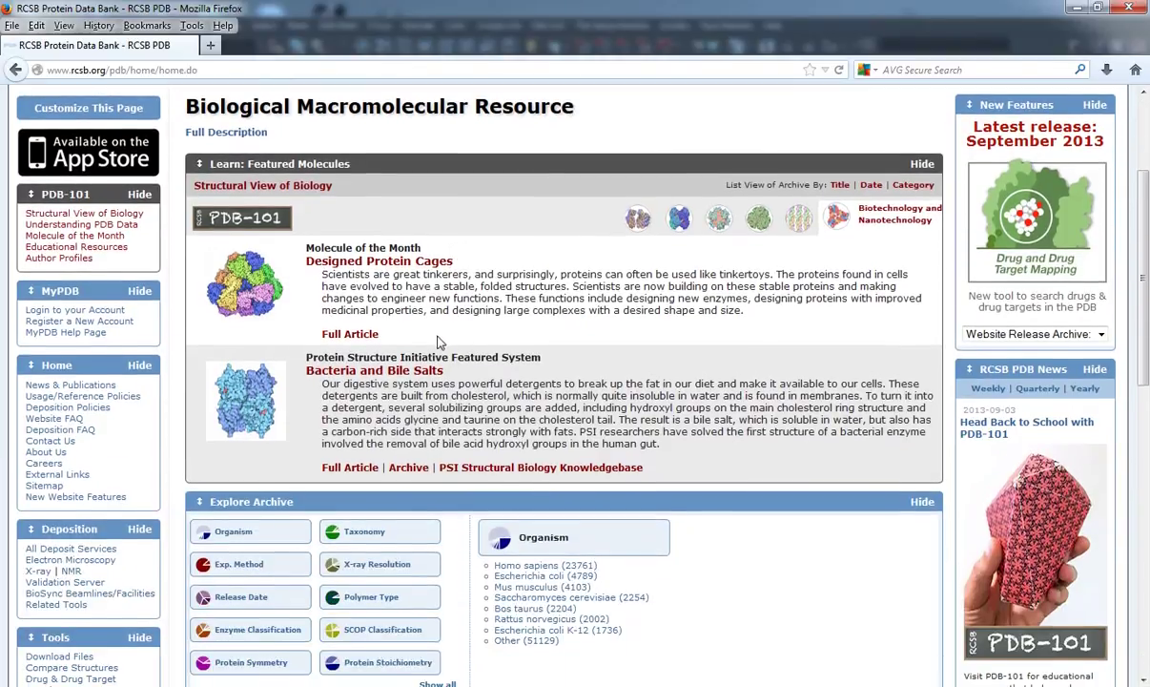
scroll(438, 341, "up", 3)
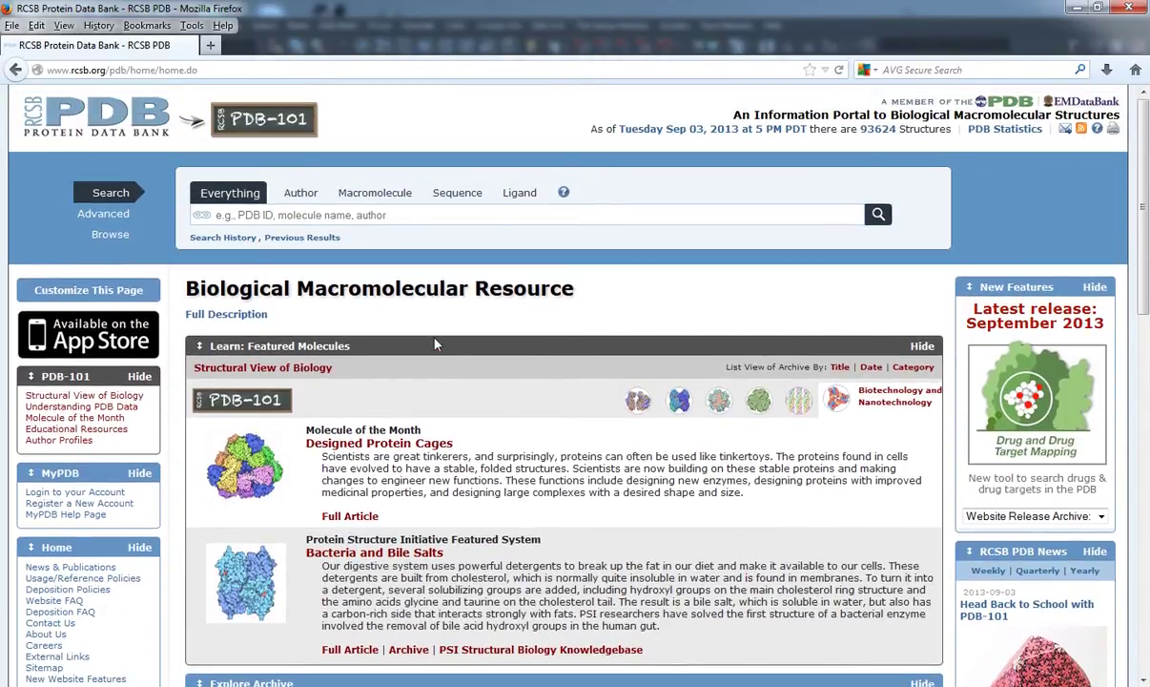
scroll(477, 370, "down", 2)
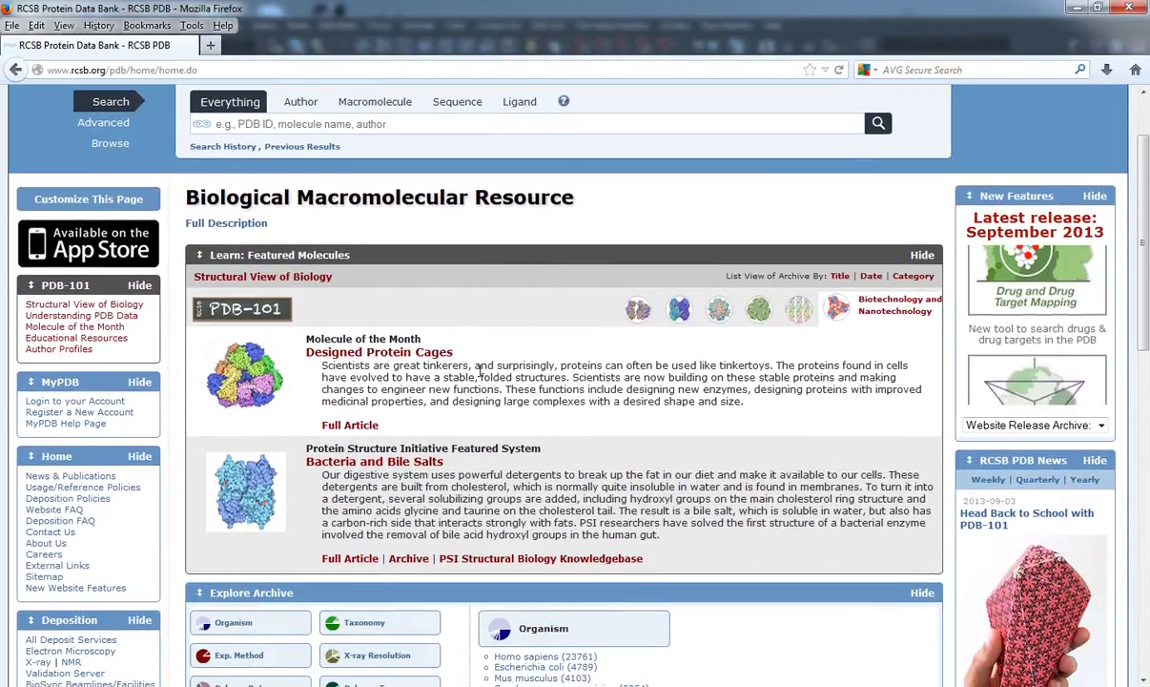
scroll(396, 406, "up", 1)
scroll(396, 405, "up", 1)
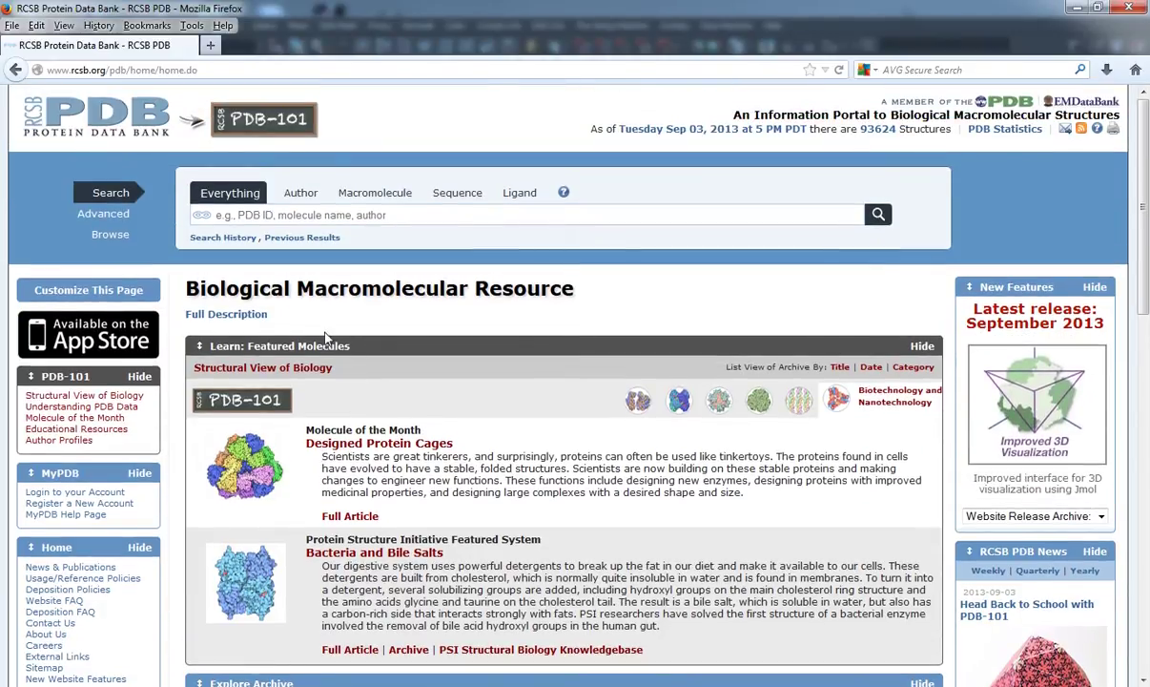
left_click(319, 219)
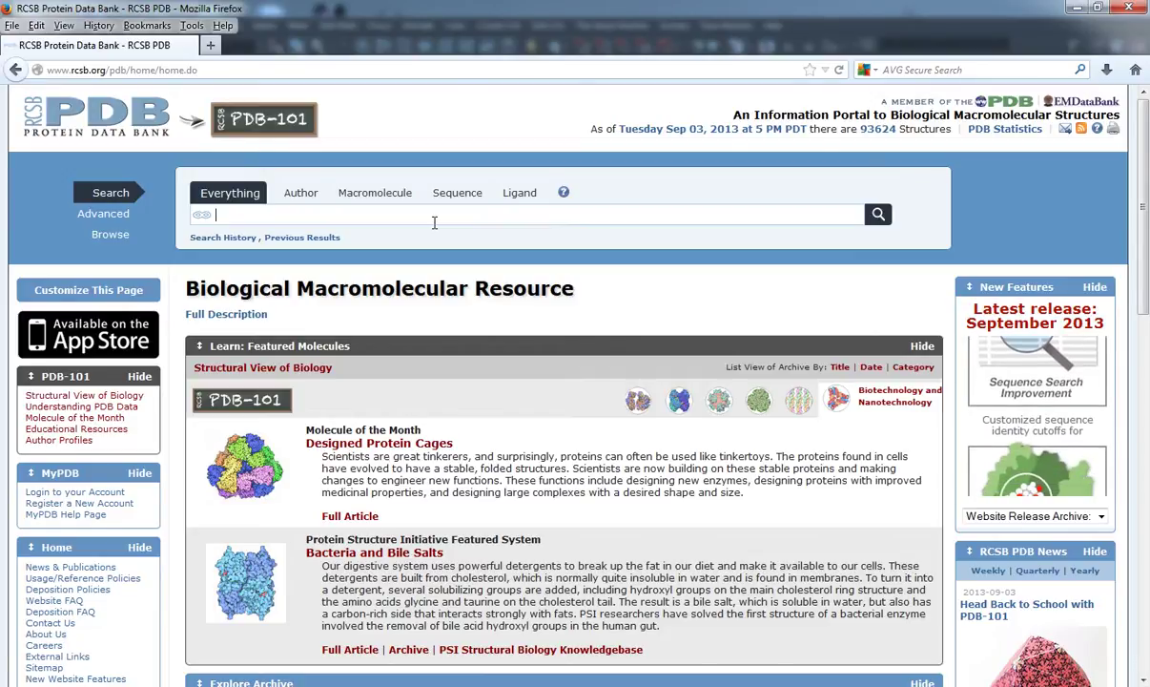
Step: Search the RCSB site for 'tobacco mosiac' and review the 19 web page hits
type("tobacco mosi")
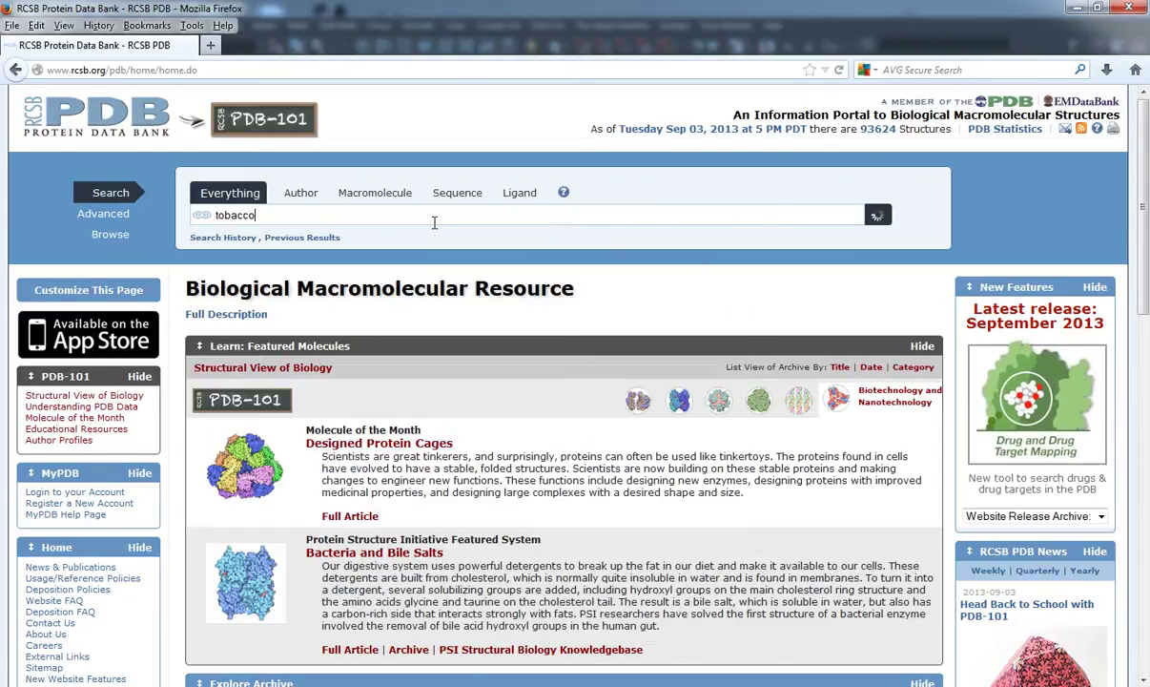
type("ac")
key("Return")
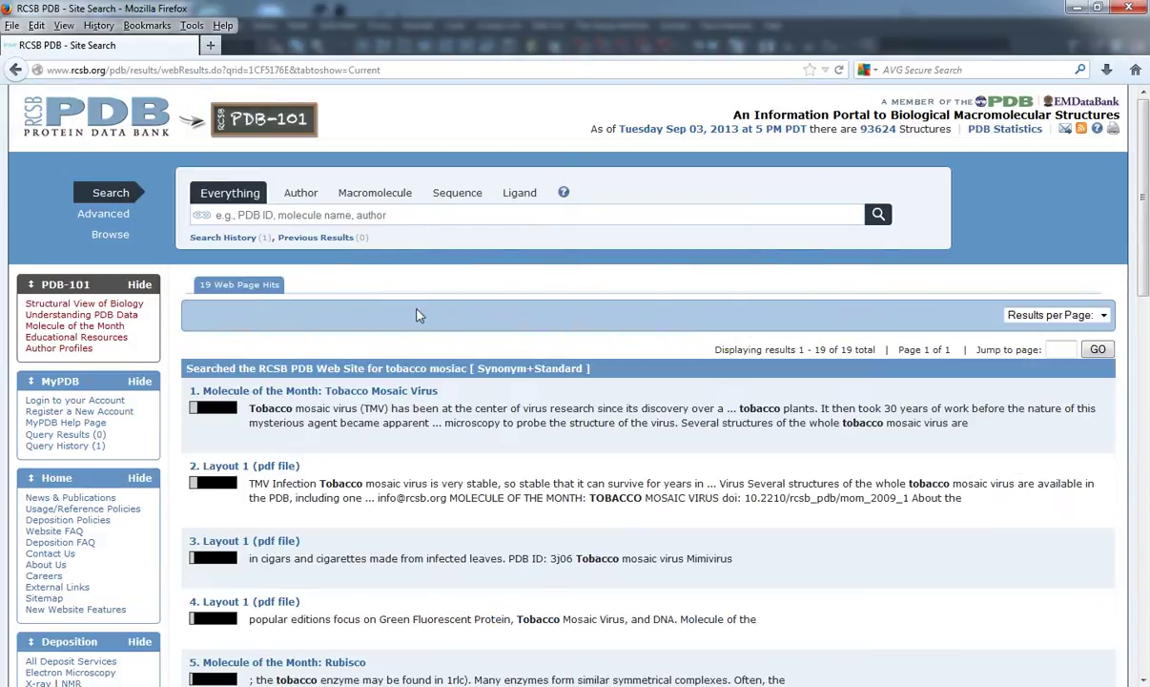
scroll(363, 343, "down", 2)
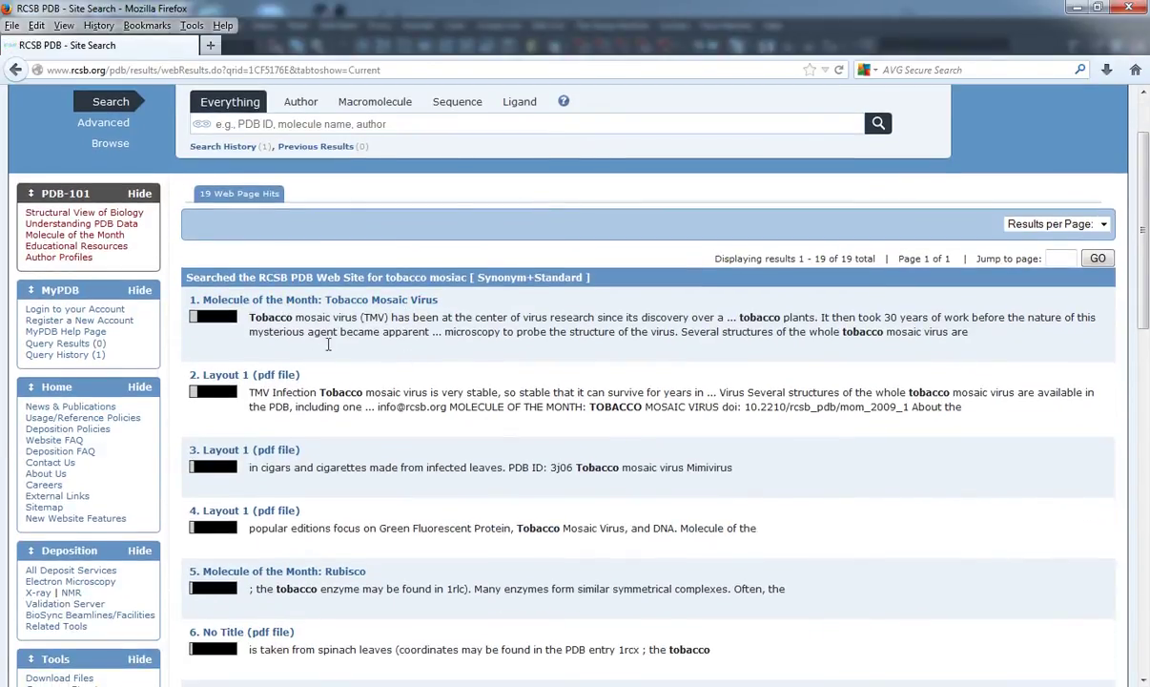
scroll(314, 292, "up", 2)
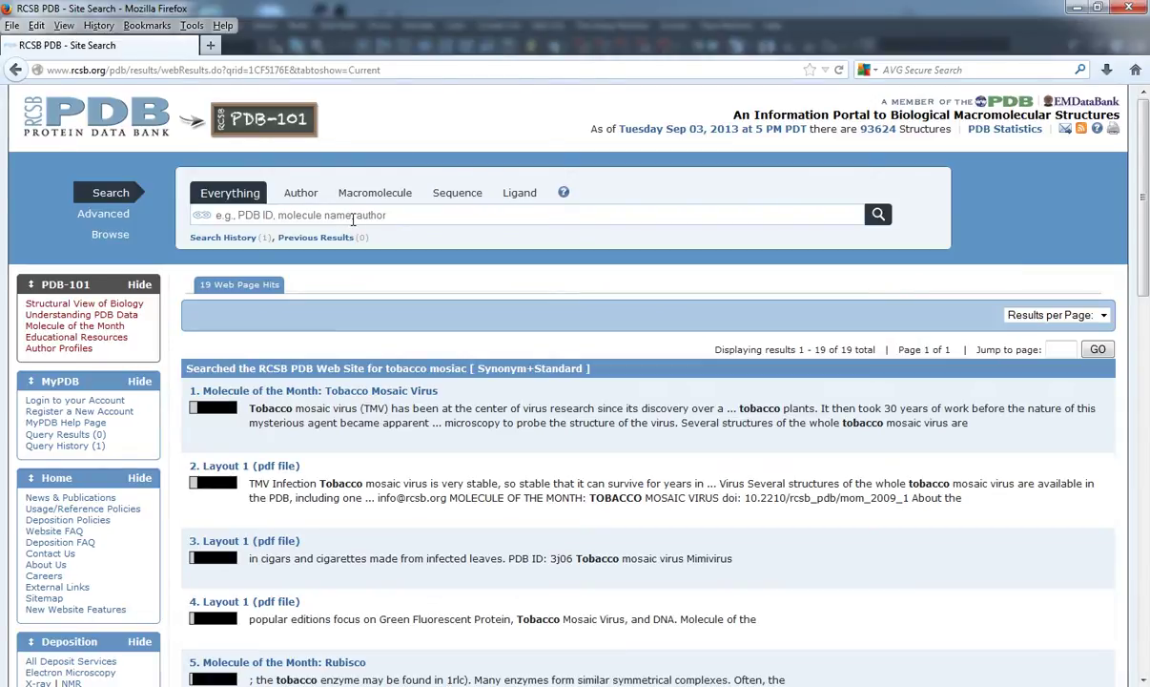
Step: Read the Molecule of the Month: Tobacco Mosaic Virus article and its doi link, then go back
left_click(379, 398)
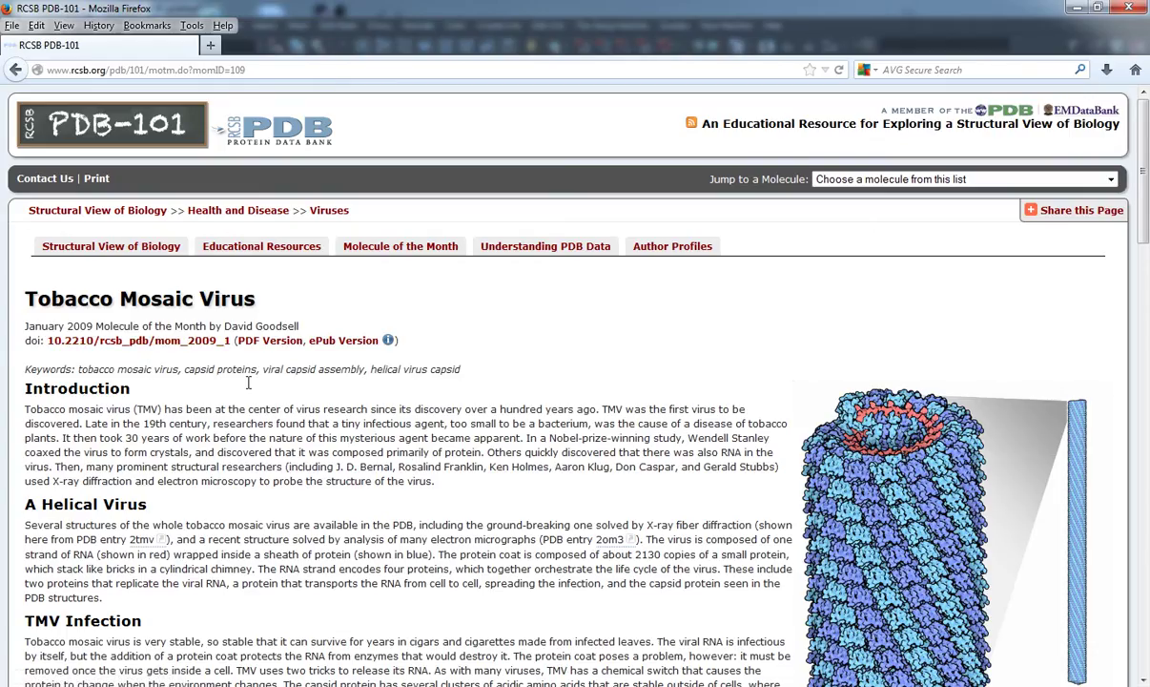
scroll(191, 413, "down", 9)
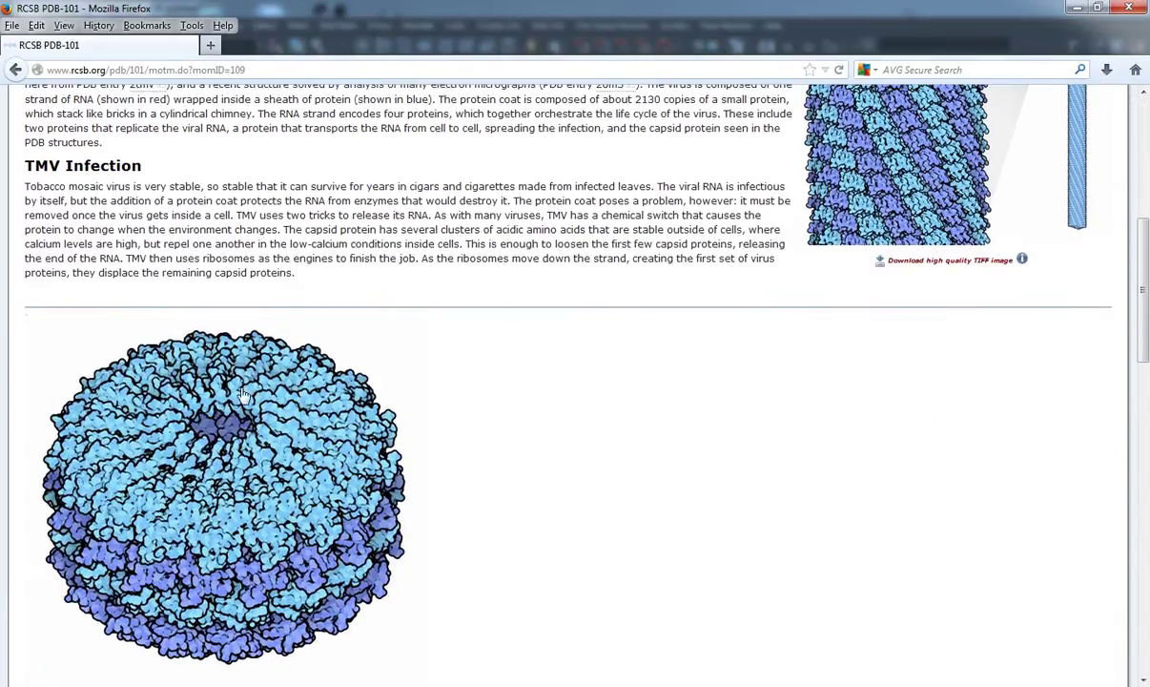
scroll(191, 413, "up", 10)
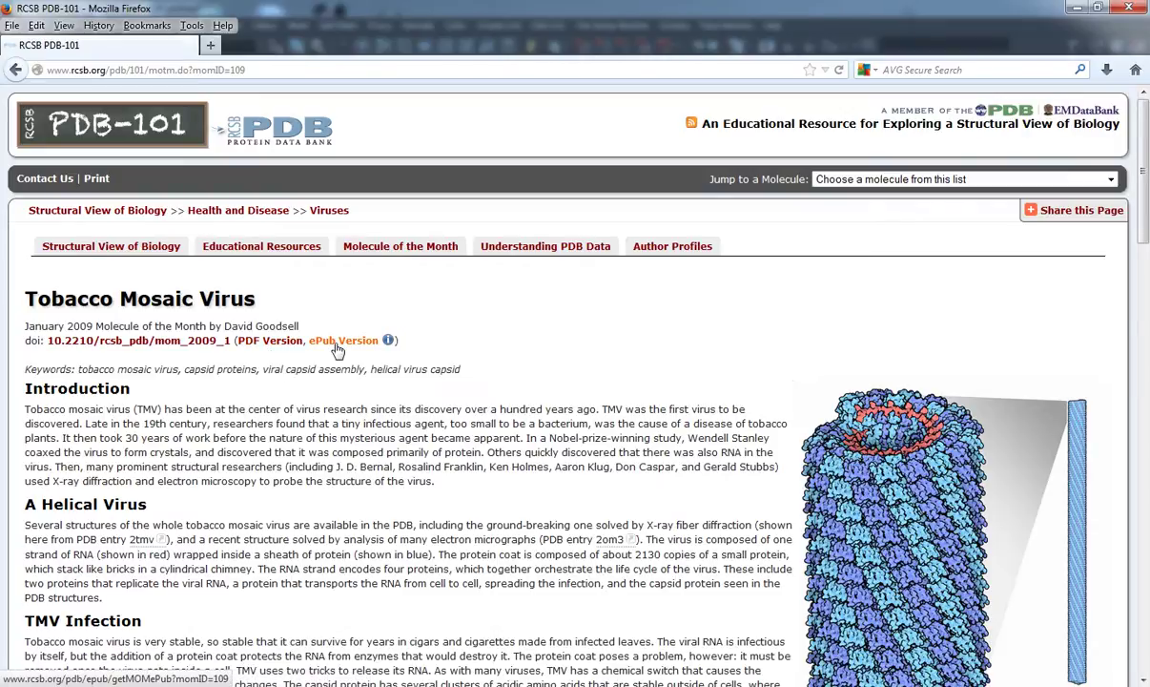
left_click(145, 350)
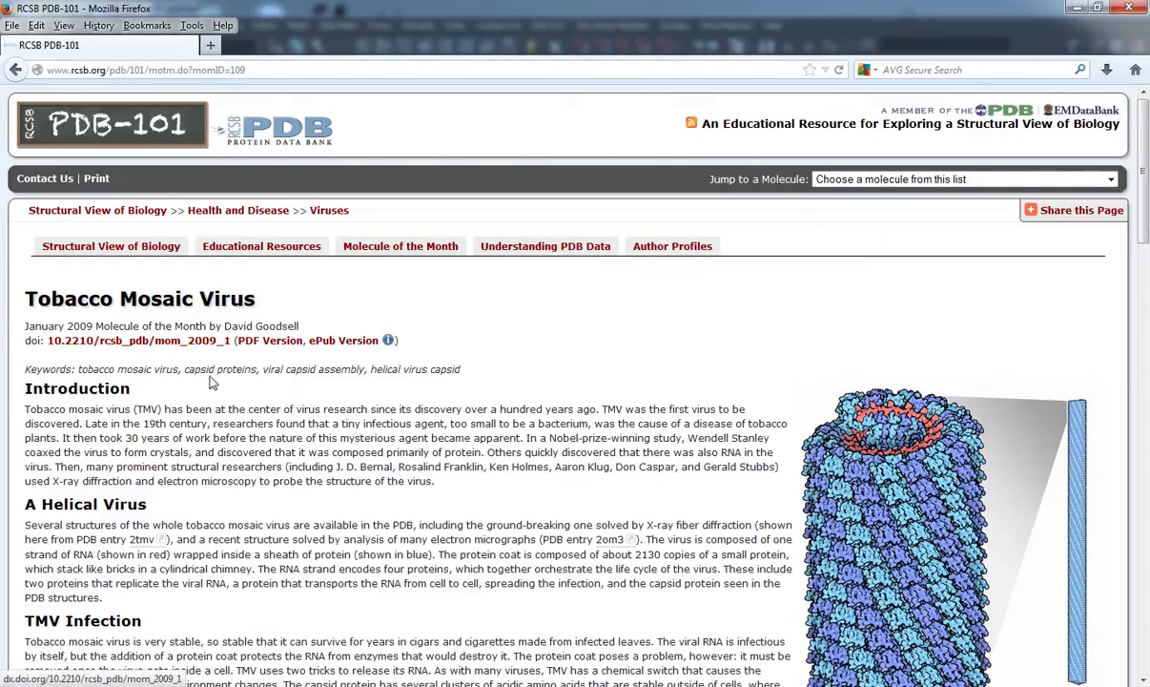
left_click(15, 69)
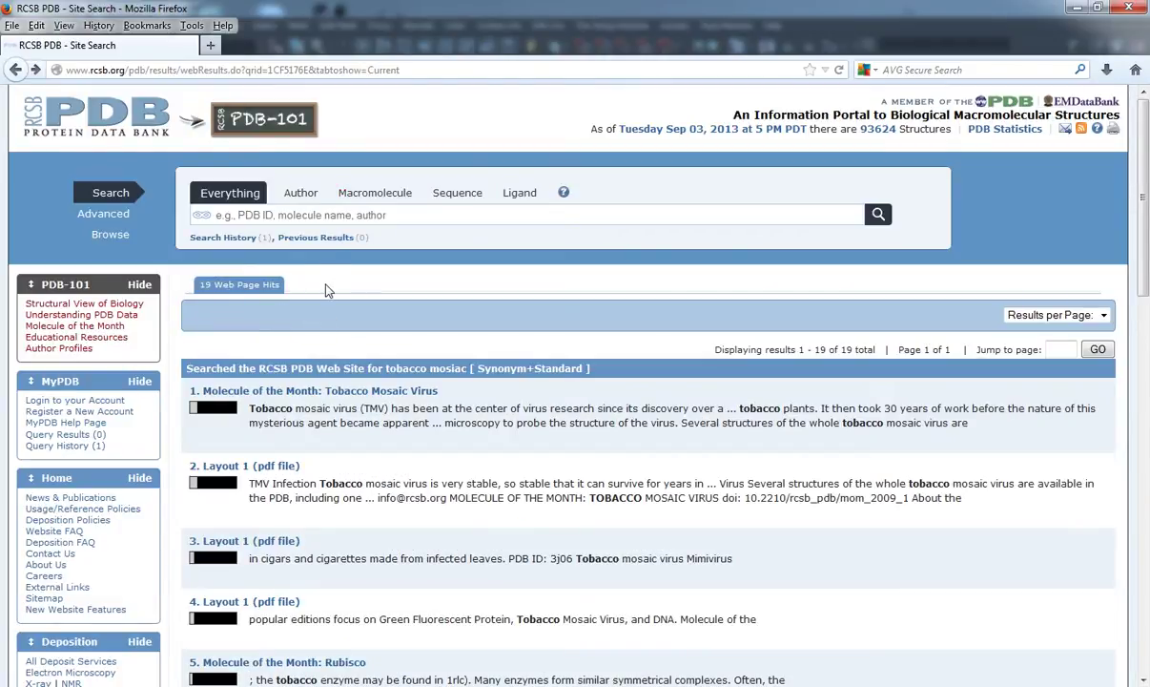
Step: Search the site for 'african simi' and preview the Simian Virus 40 pdf result
left_click(365, 220)
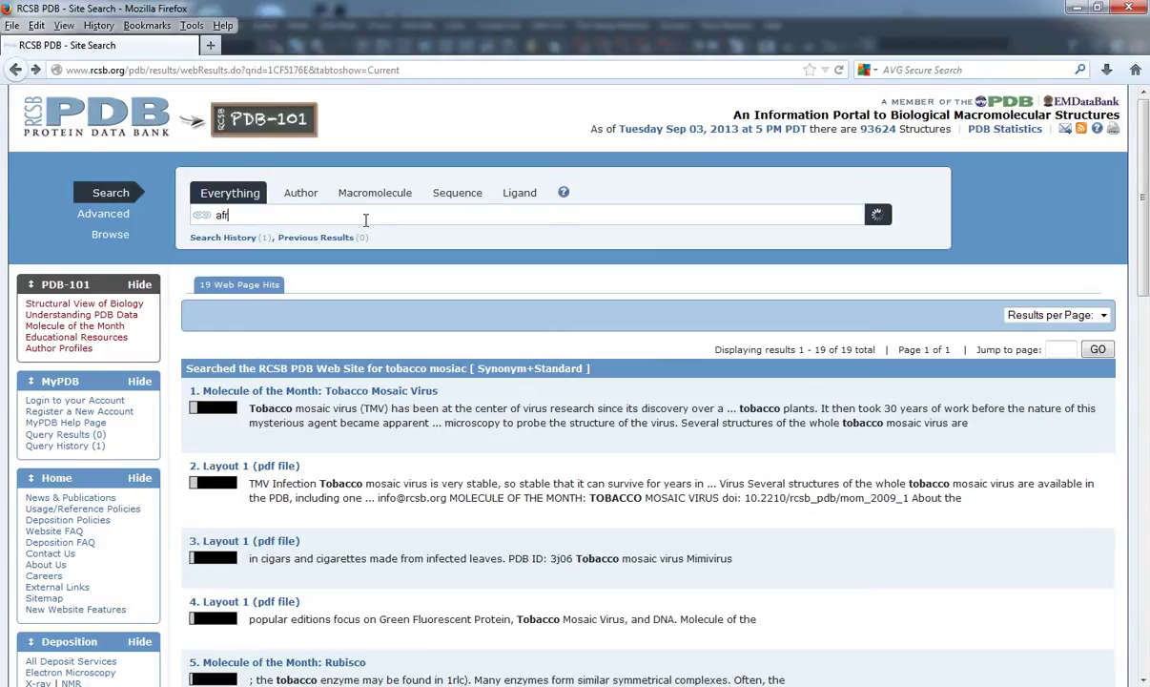
type("african simian")
key("Return")
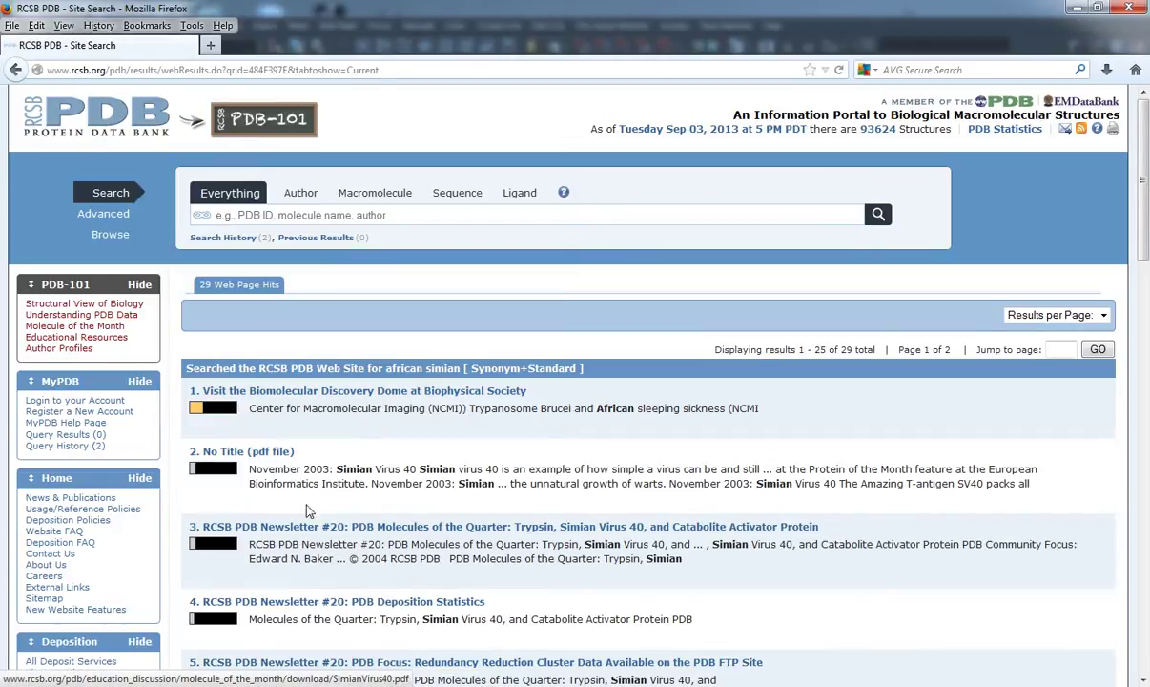
scroll(382, 457, "down", 3)
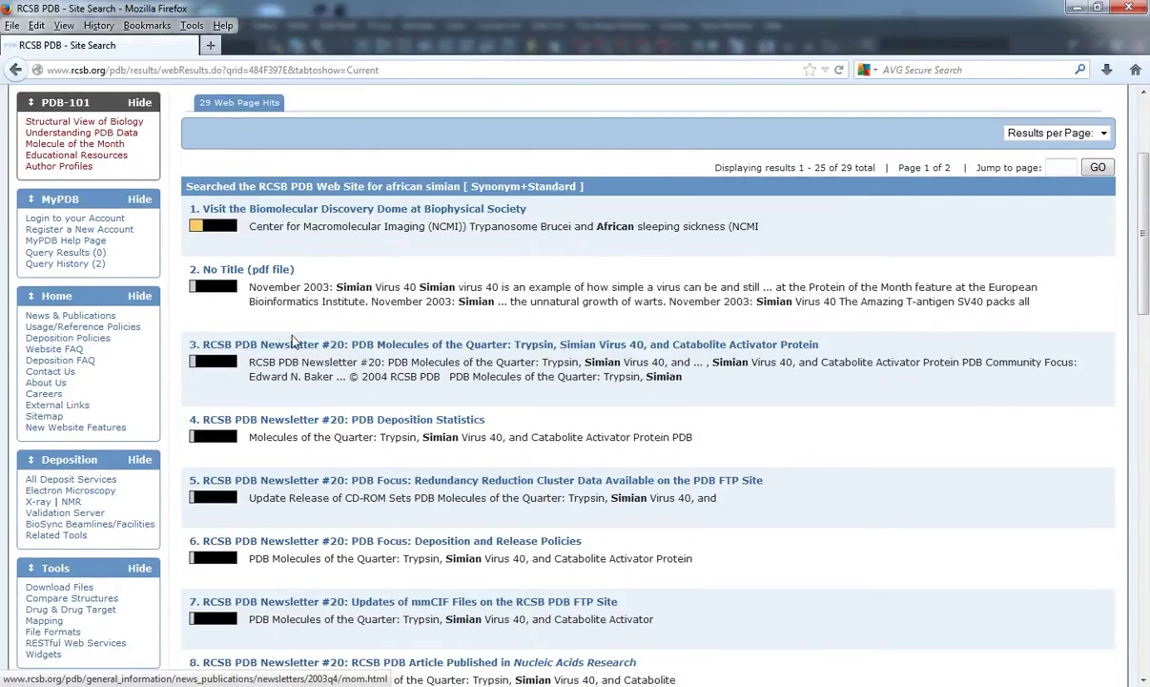
left_click(250, 270)
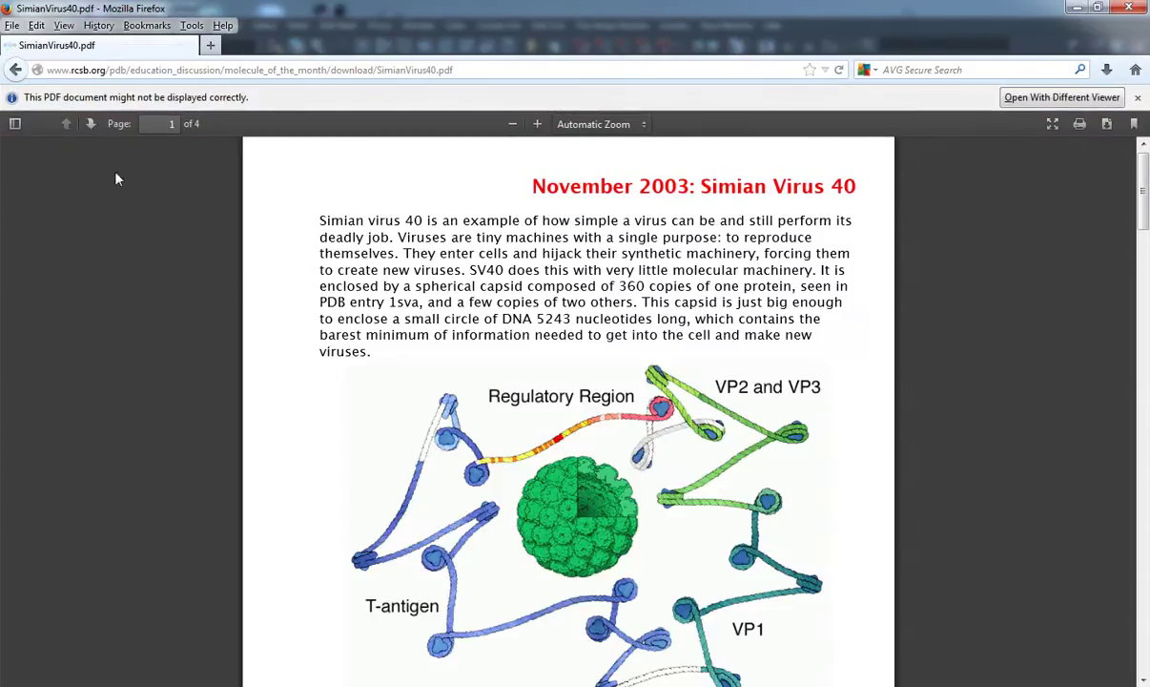
key("alt+Left")
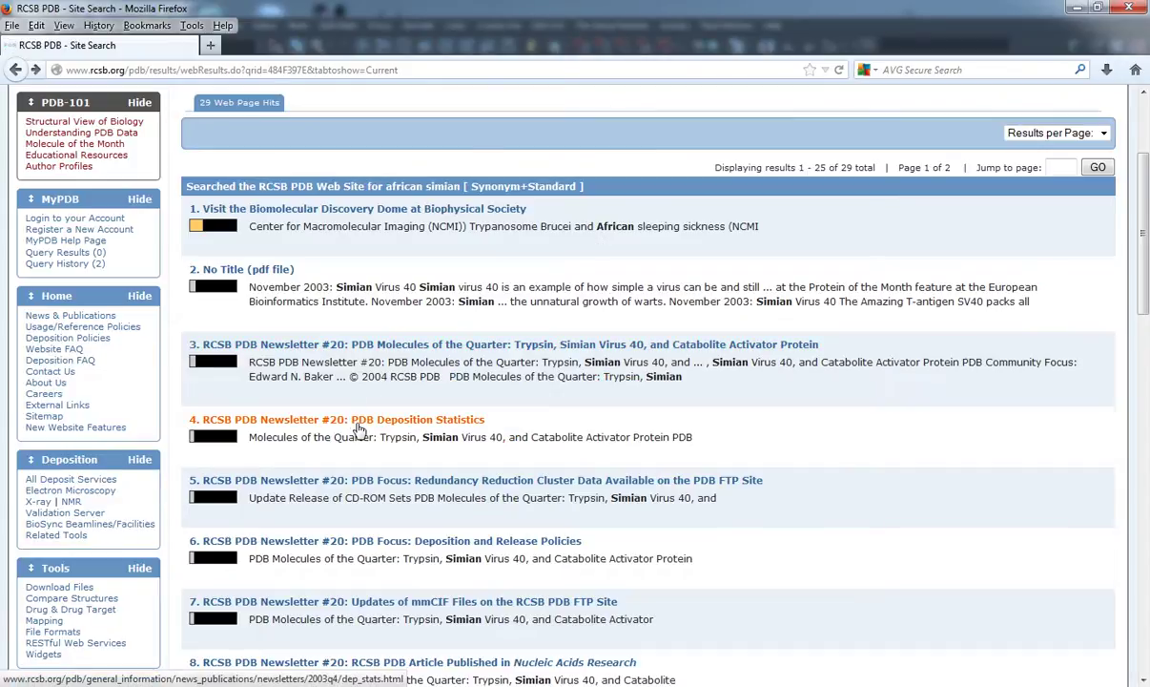
Step: Open the Molecules of the Quarter newsletter and its trypsin link, close the 404 tab, scroll results
left_click(324, 344)
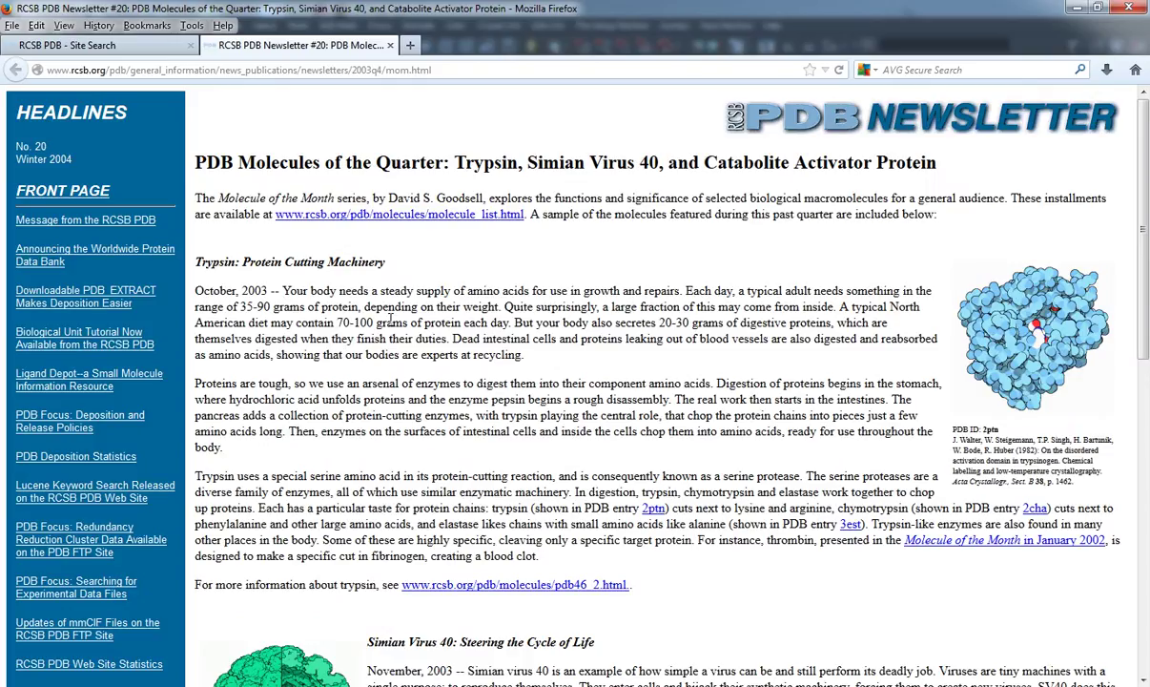
scroll(401, 340, "down", 8)
scroll(410, 346, "up", 5)
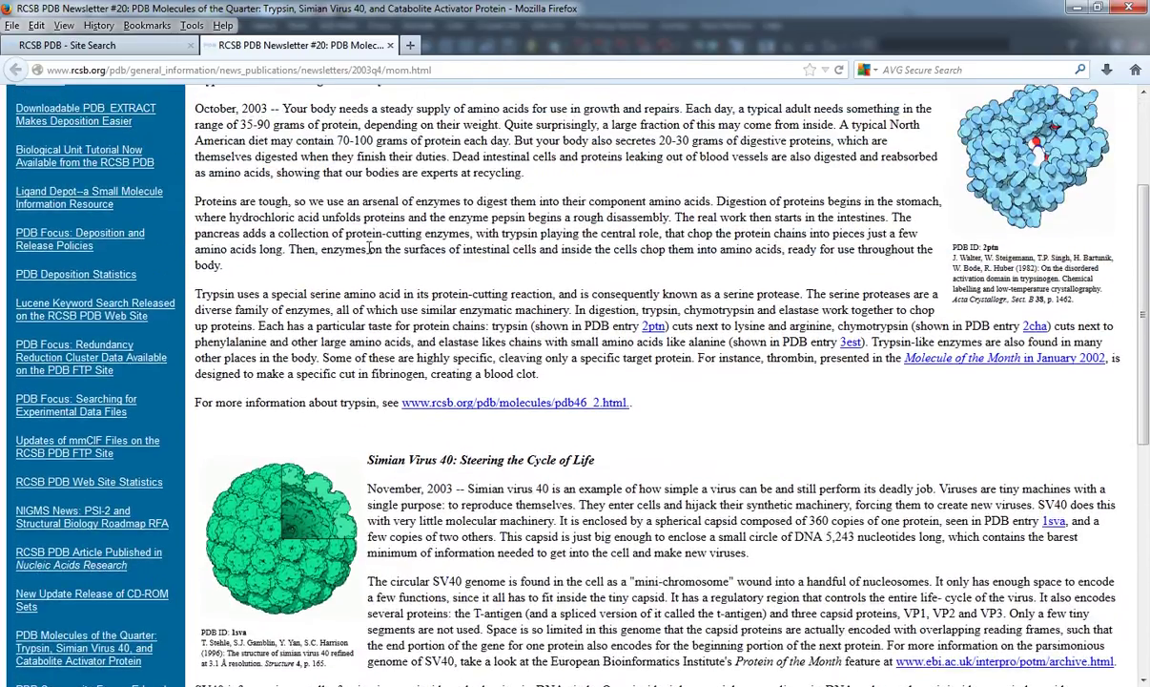
left_click(485, 402)
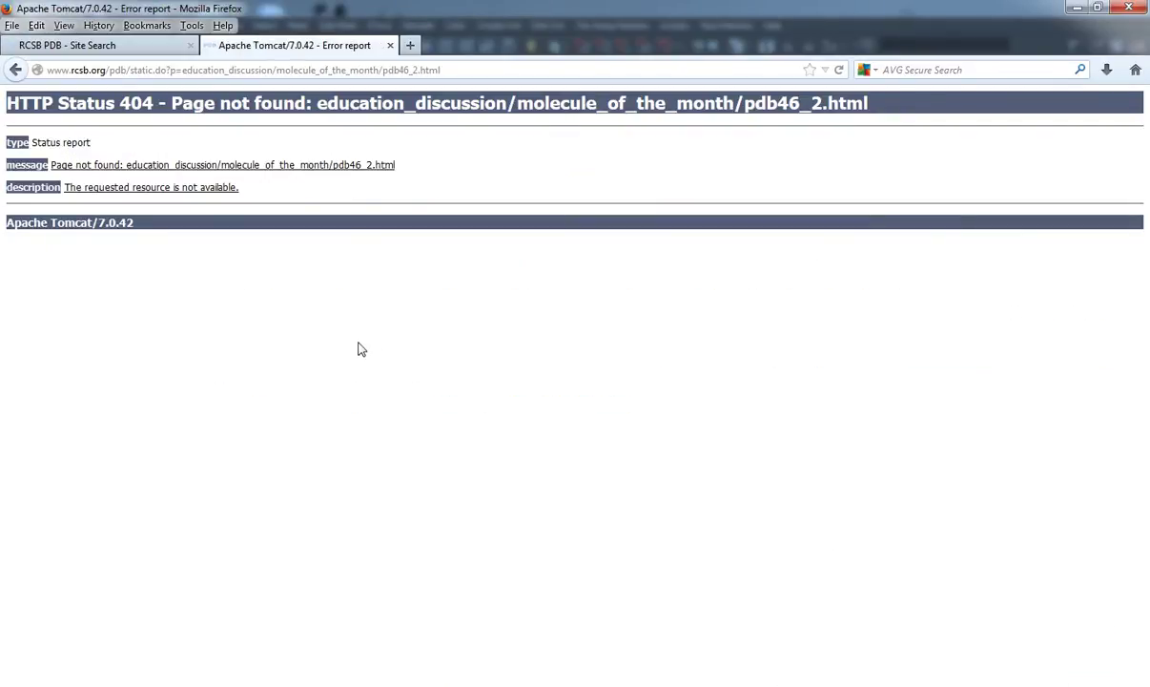
left_click(390, 45)
scroll(448, 334, "down", 5)
scroll(482, 348, "down", 3)
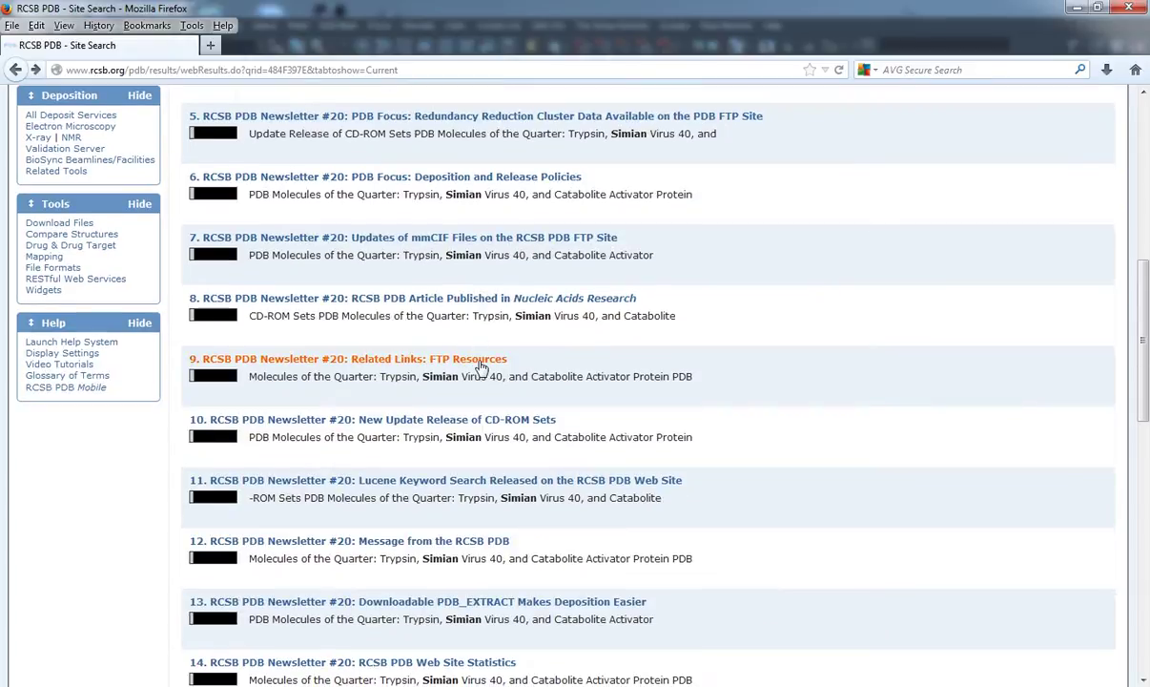
scroll(286, 391, "down", 1)
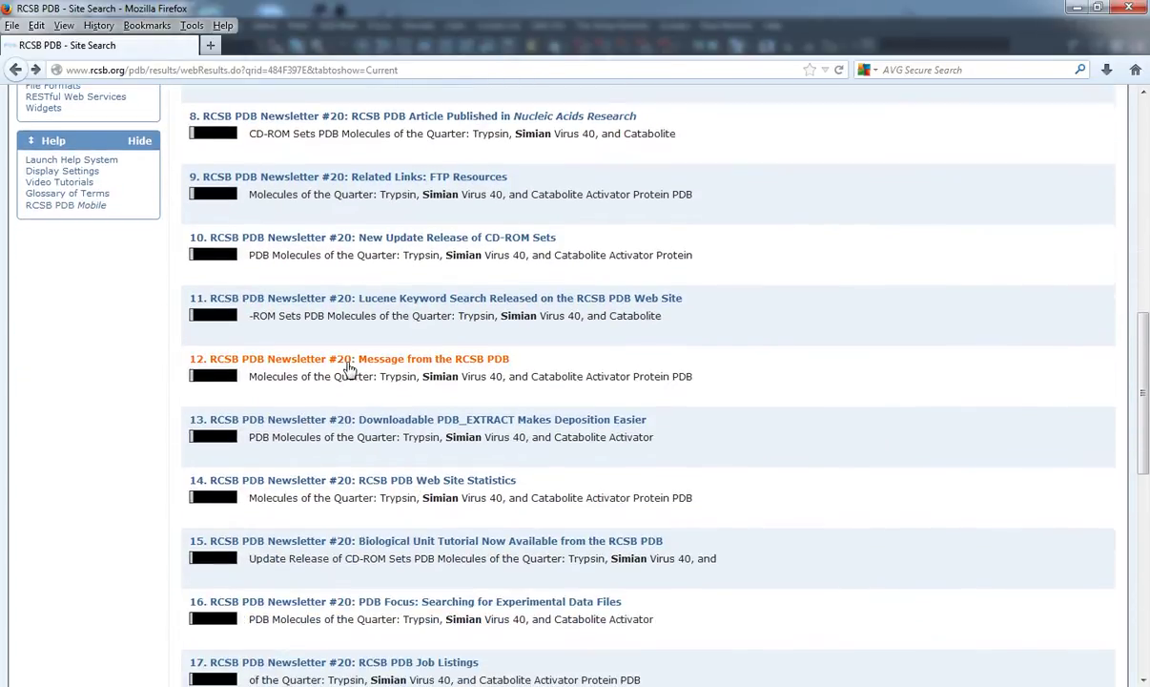
scroll(191, 376, "down", 2)
scroll(148, 384, "up", 15)
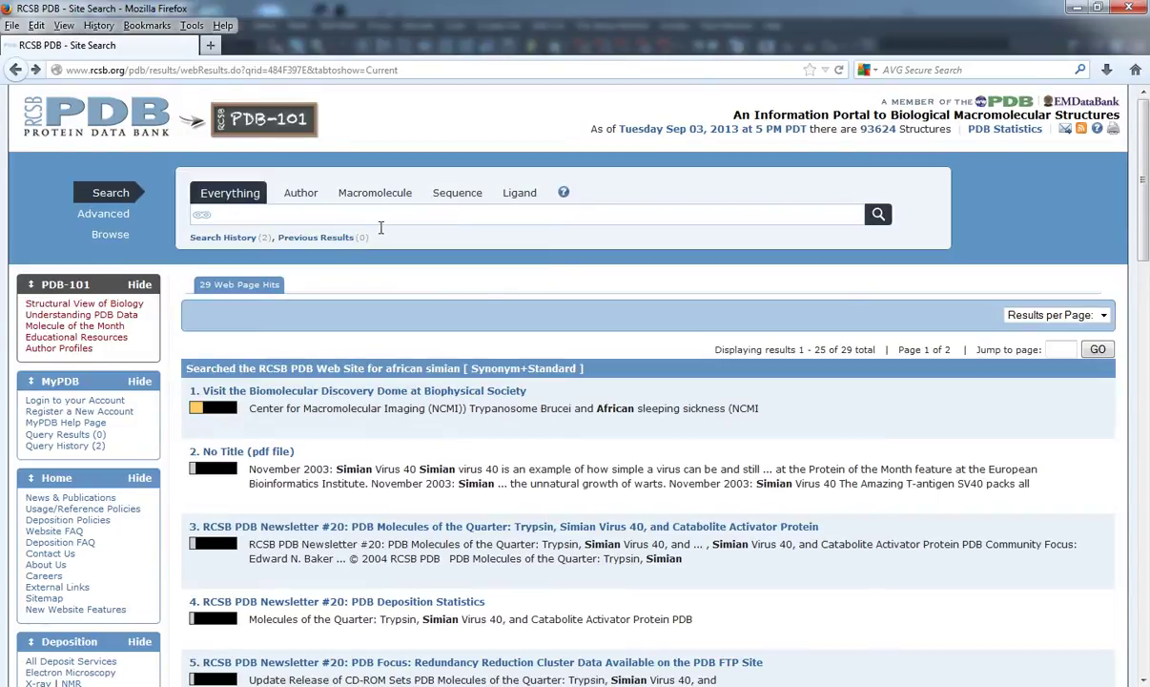
Step: Search 'cancer' and browse the 23 Breast cancer type 1 susceptibility protein structures, starting with 1JNX
type("cancer")
key("Return")
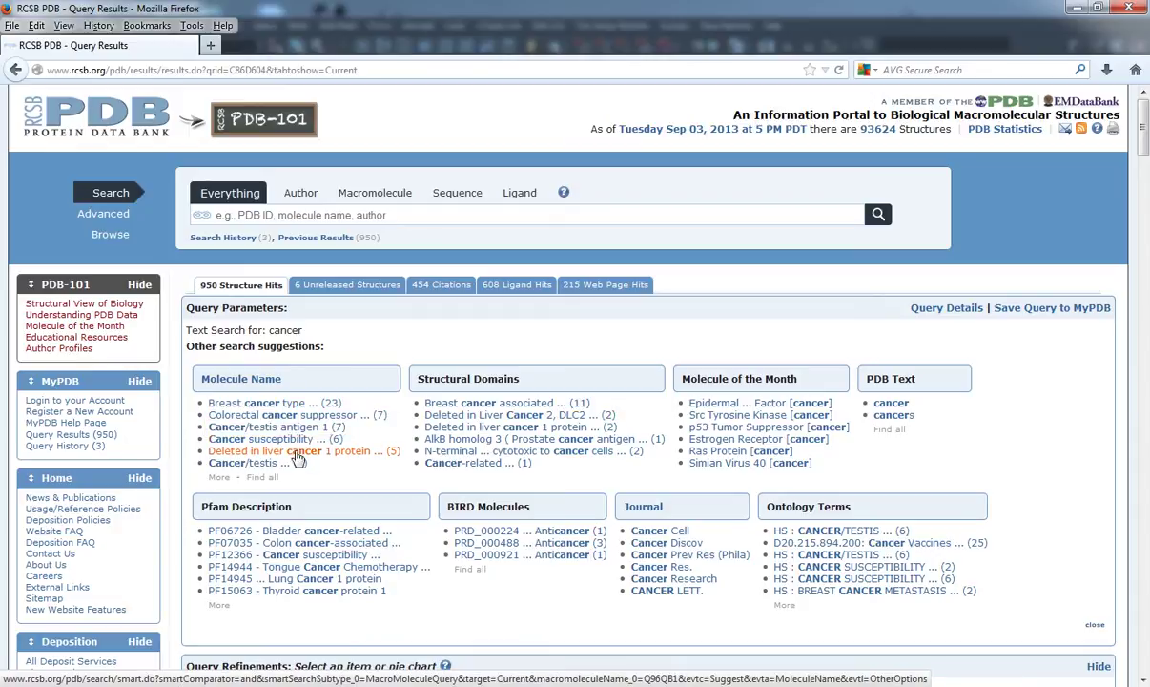
left_click(241, 402)
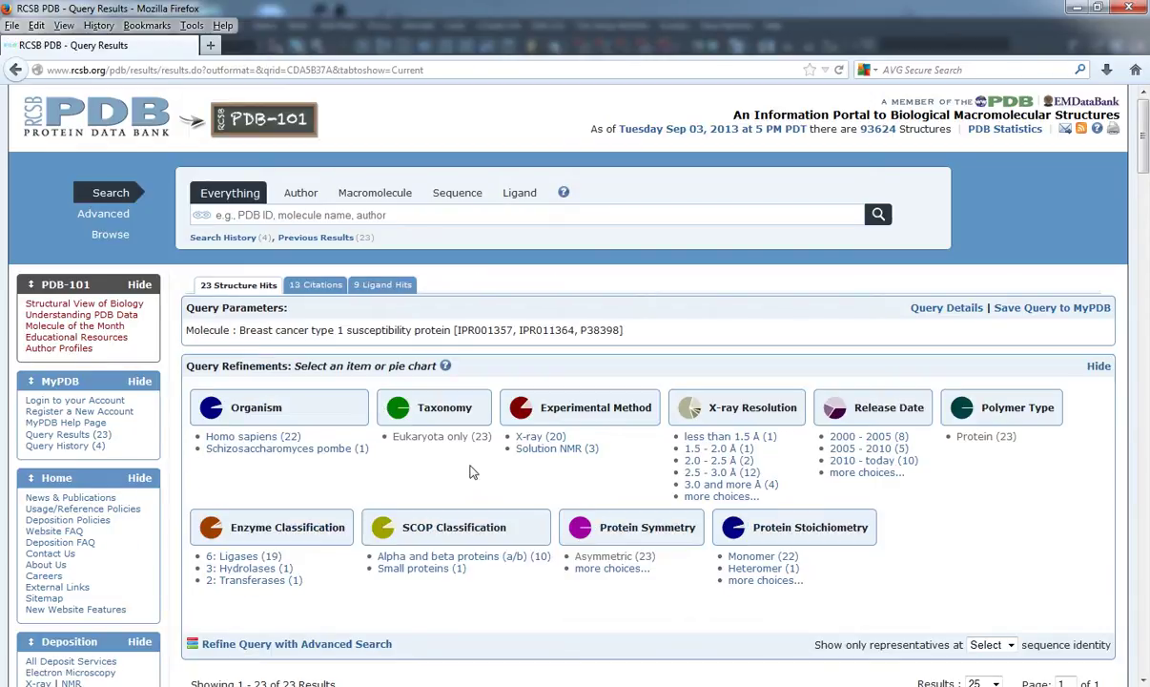
scroll(470, 471, "down", 2)
scroll(359, 486, "down", 4)
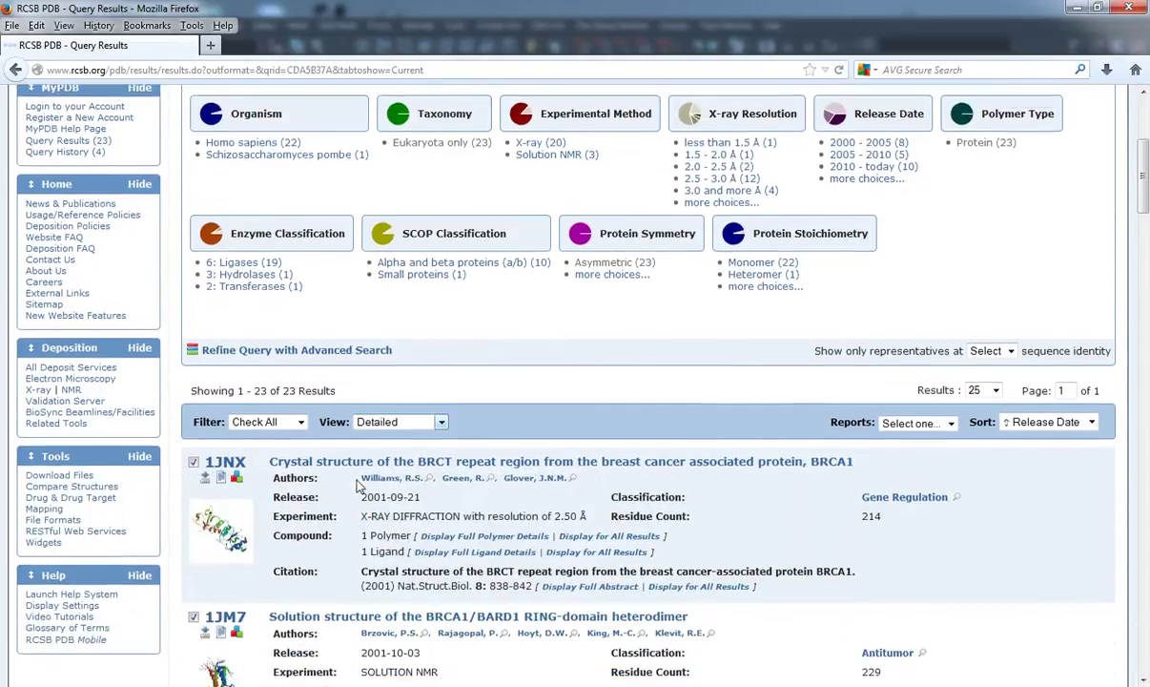
scroll(358, 486, "down", 7)
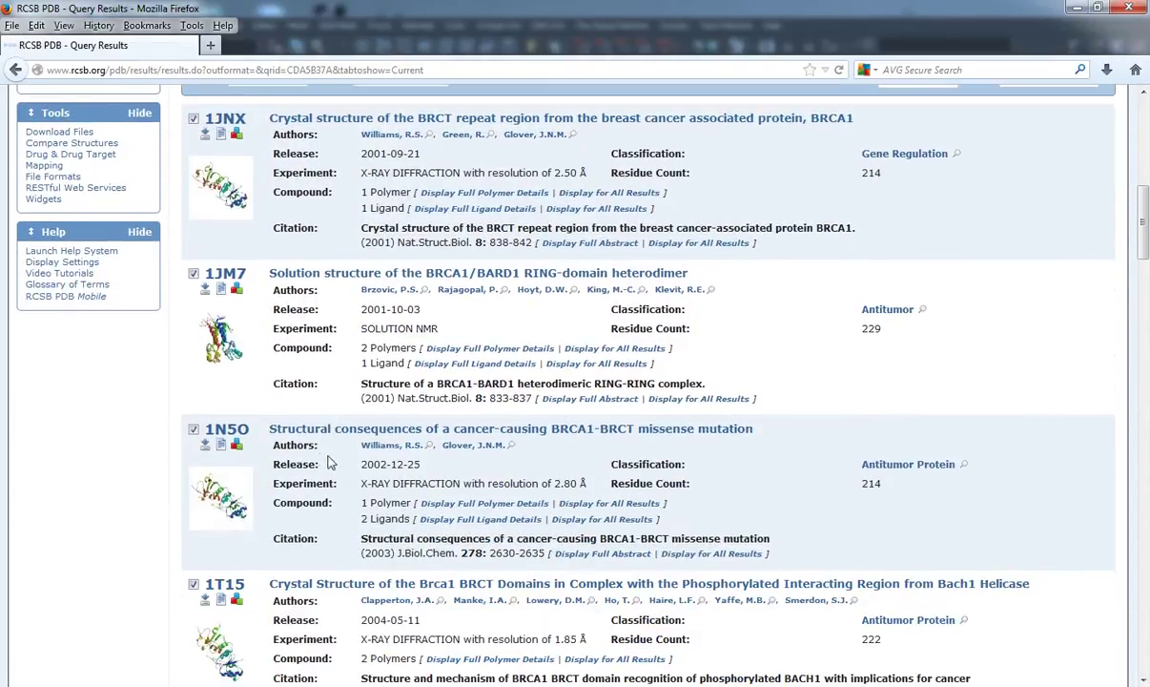
scroll(162, 436, "down", 13)
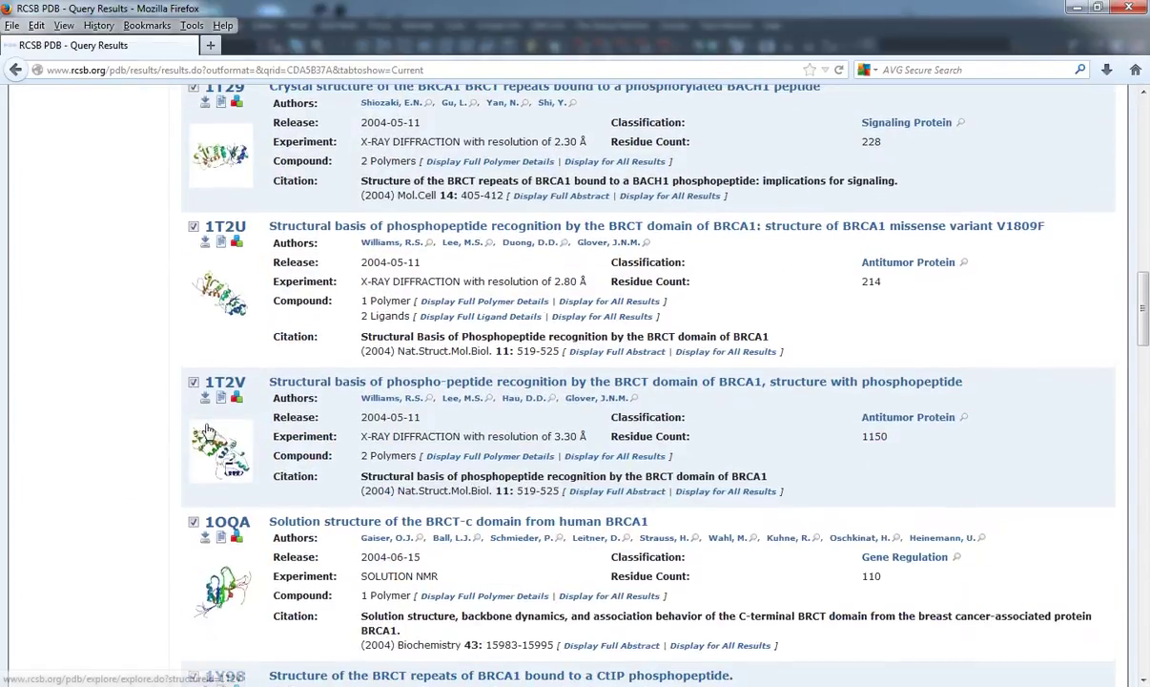
scroll(205, 429, "down", 11)
scroll(332, 260, "up", 20)
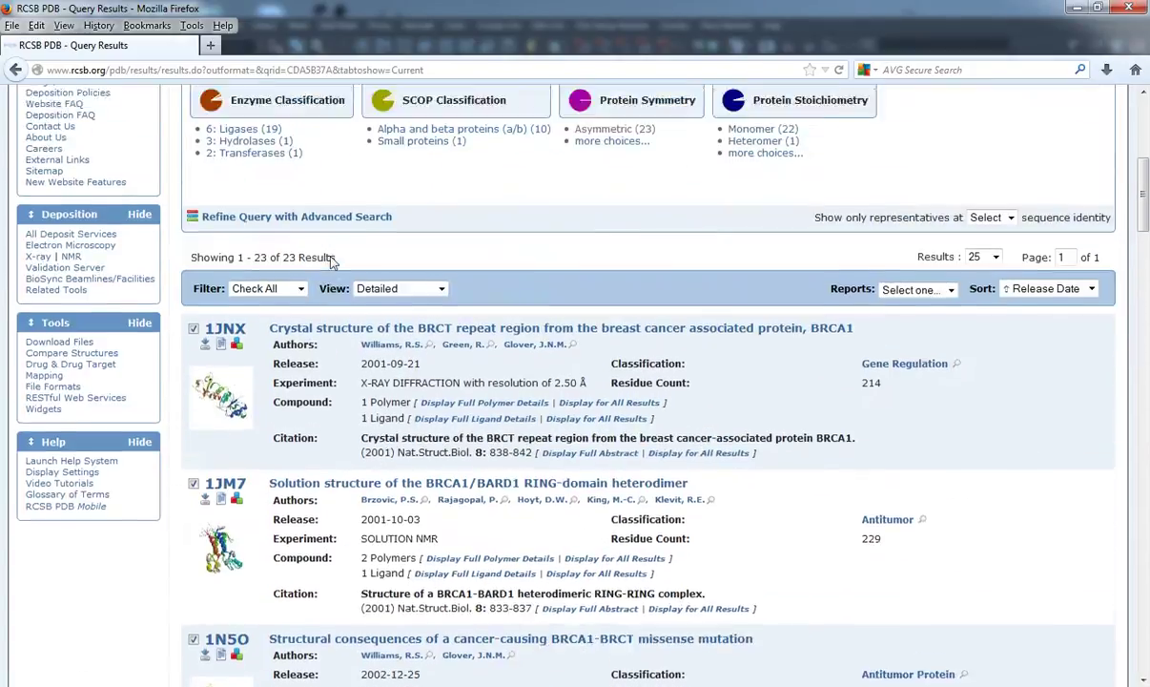
scroll(332, 261, "up", 9)
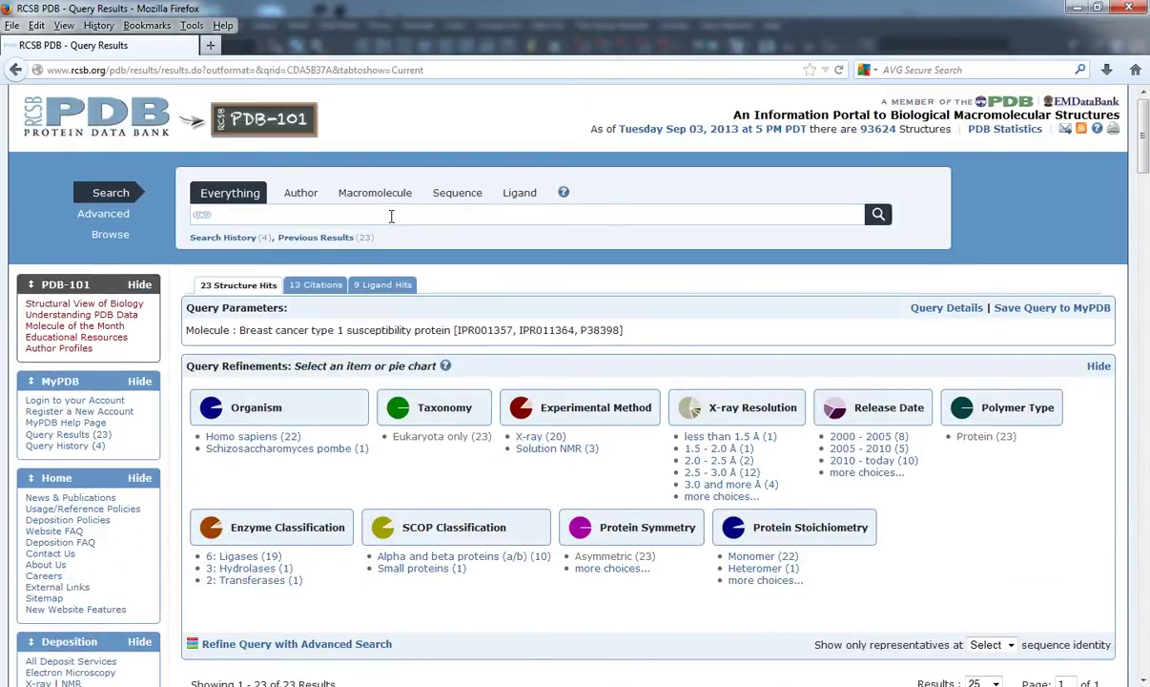
Step: Search RCSB for 'virus' (4985 results) and open the 3J27 Dengue virus CryoEM structure page
type("us")
key("Return")
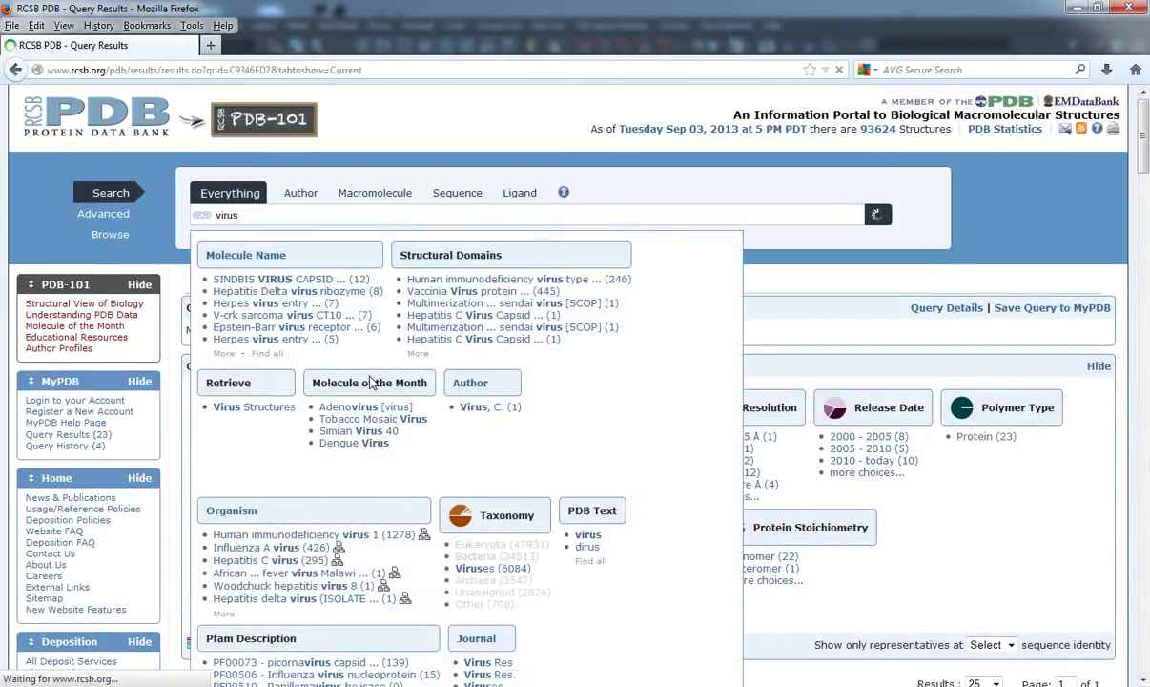
scroll(367, 393, "down", 10)
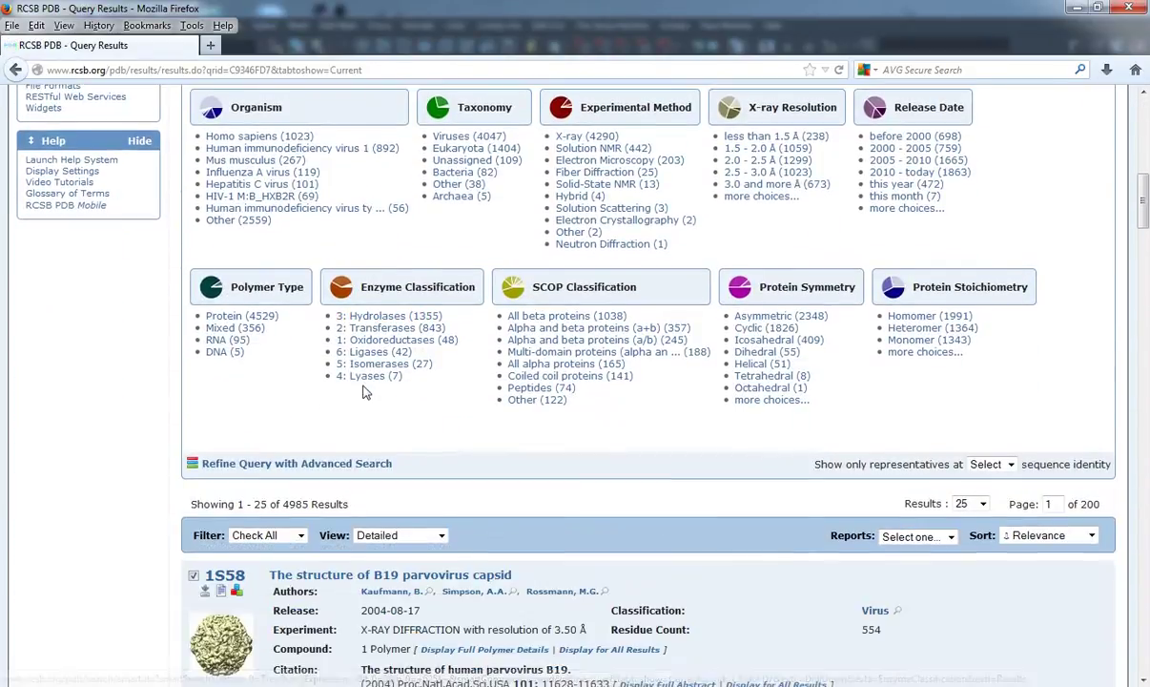
scroll(95, 334, "down", 10)
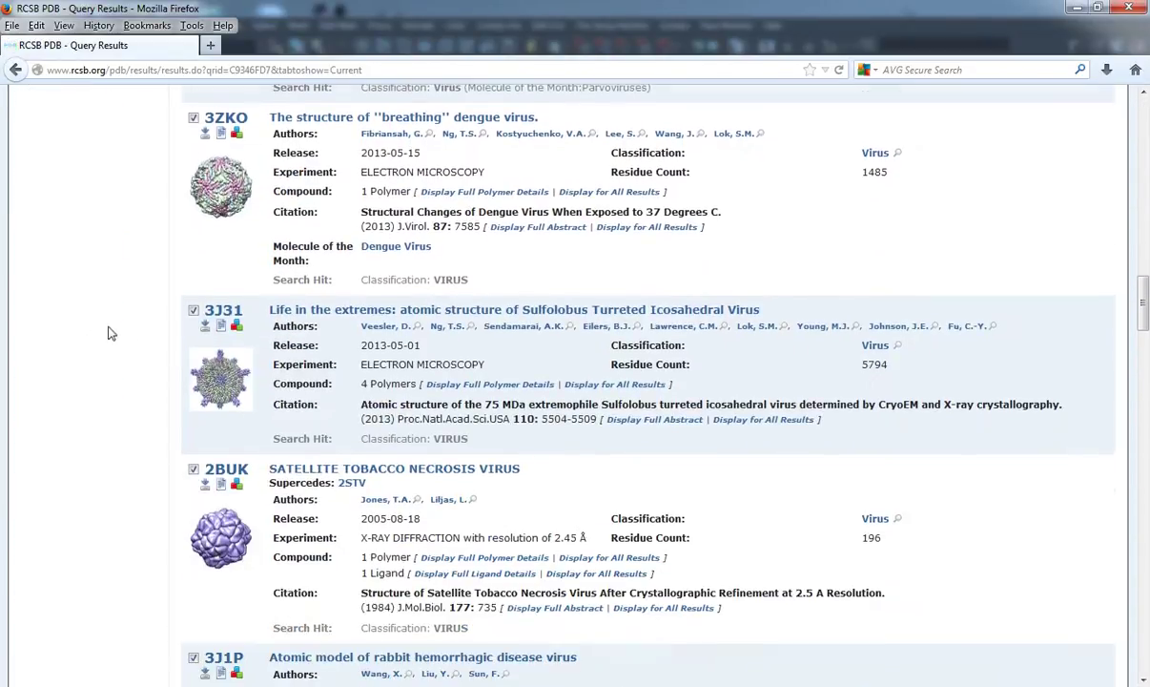
scroll(158, 334, "down", 10)
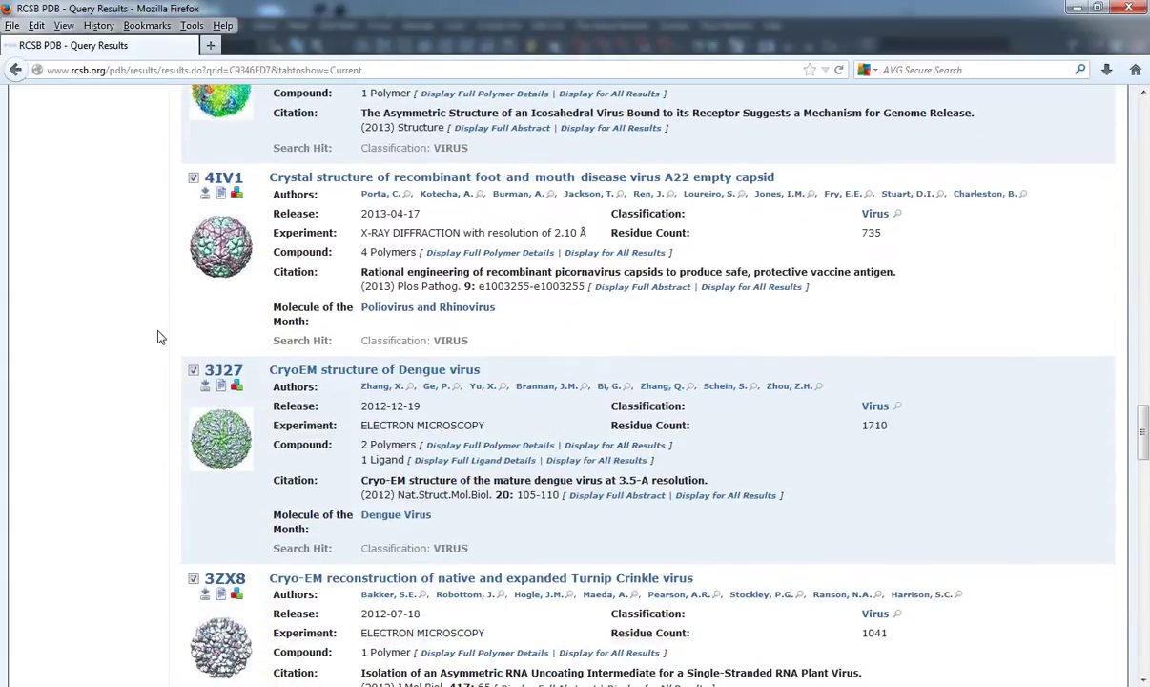
scroll(162, 351, "down", 3)
scroll(141, 357, "up", 3)
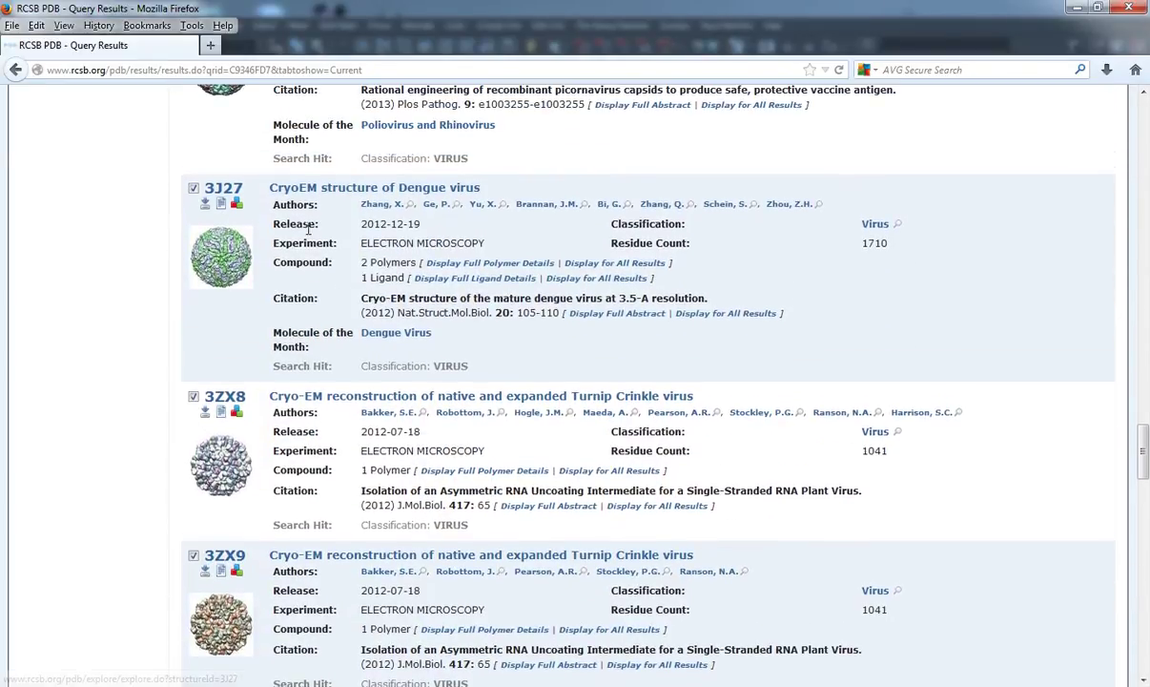
left_click(377, 187)
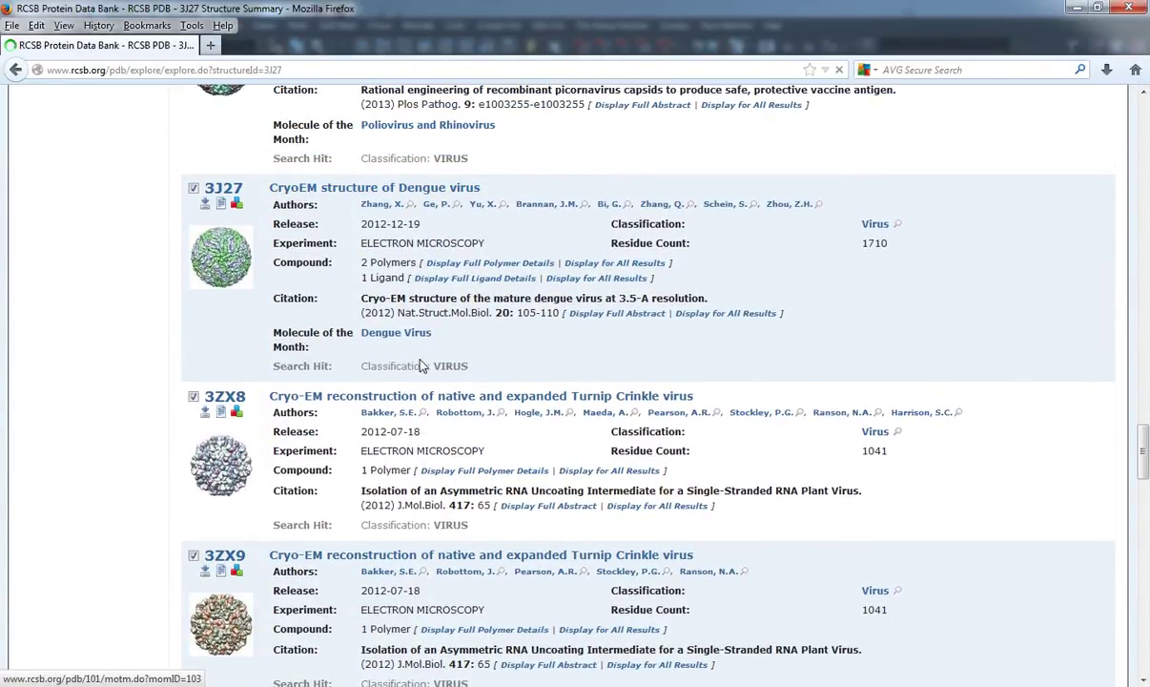
Step: Check the download file formats for 3J27, then move Firefox aside to reveal Maya's molecule editor
scroll(668, 362, "down", 2)
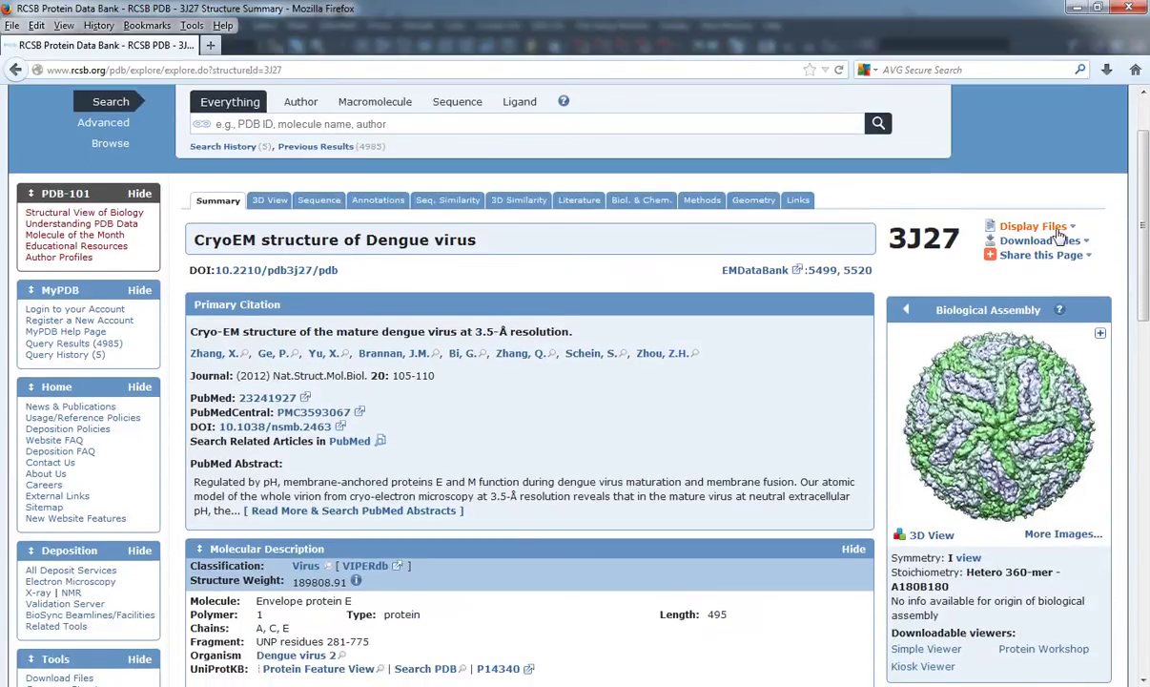
left_click(1077, 245)
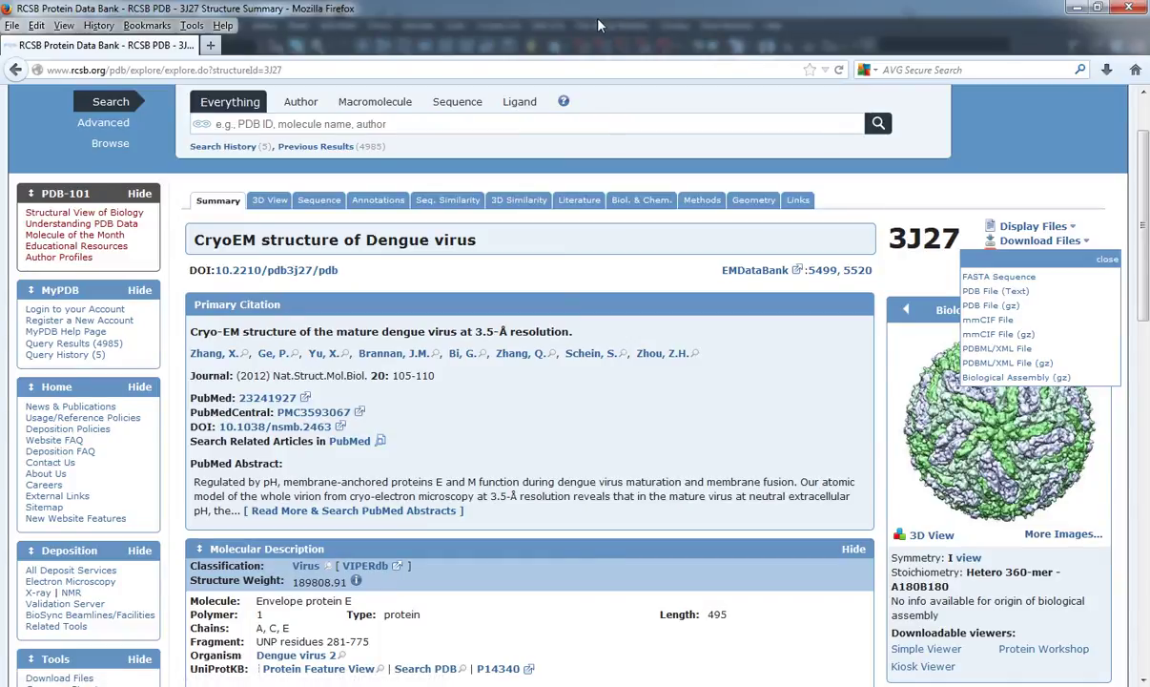
double_click(560, 14)
left_click_drag(698, 111, 1149, 121)
left_click_drag(464, 365, 453, 394, "alt")
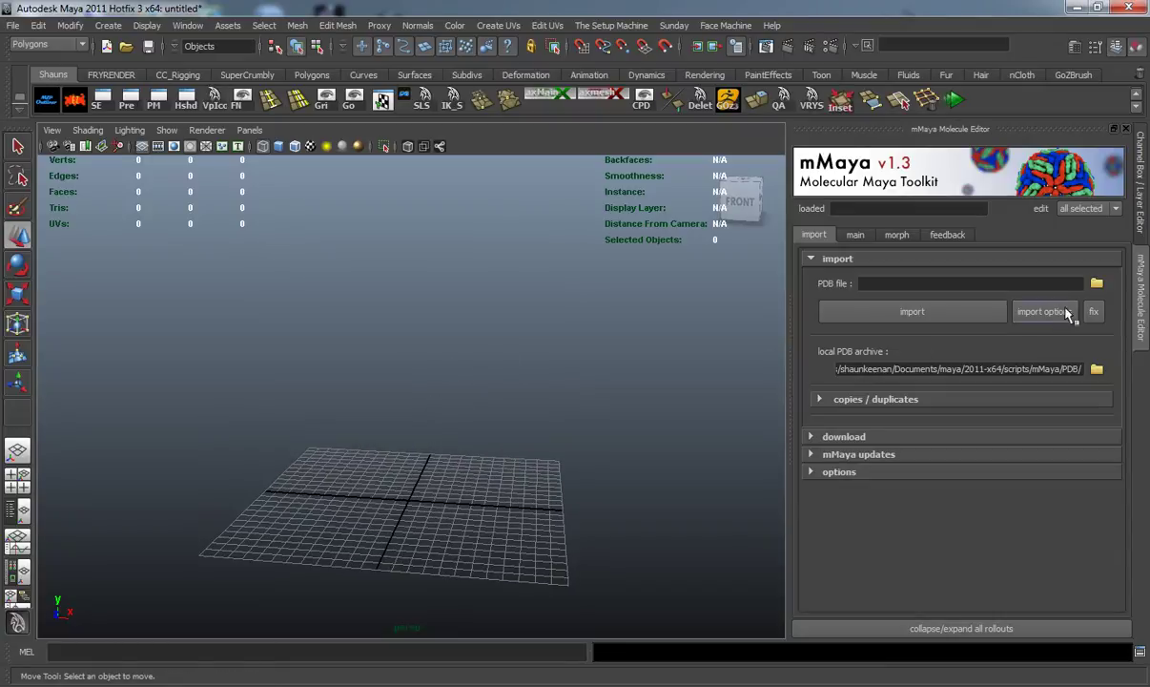
Step: Import 1SID.pdb from the Desktop into the scene through mMaya
left_click(1098, 284)
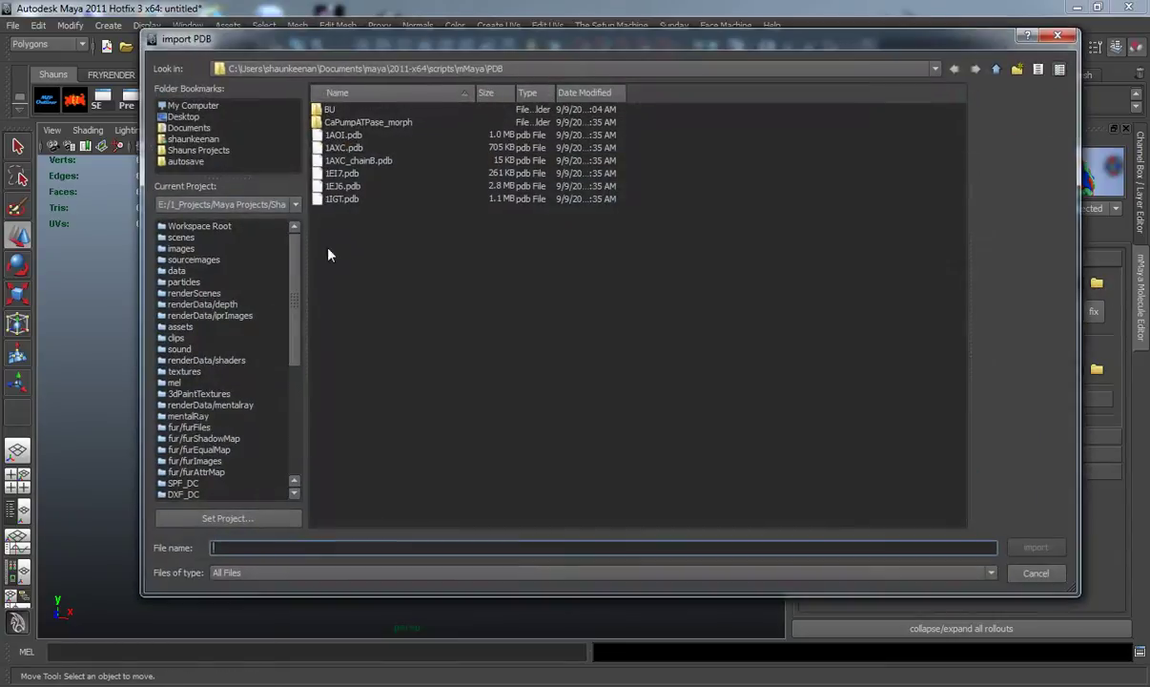
left_click(183, 116)
double_click(361, 150)
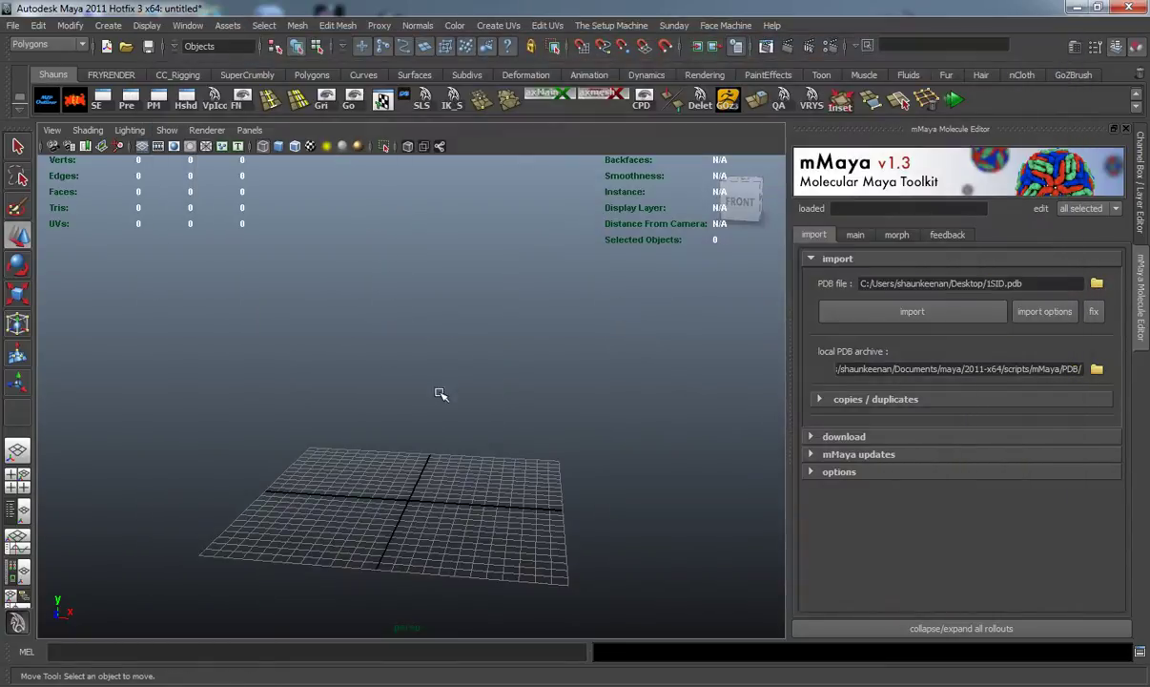
left_click_drag(436, 392, 296, 414, "alt")
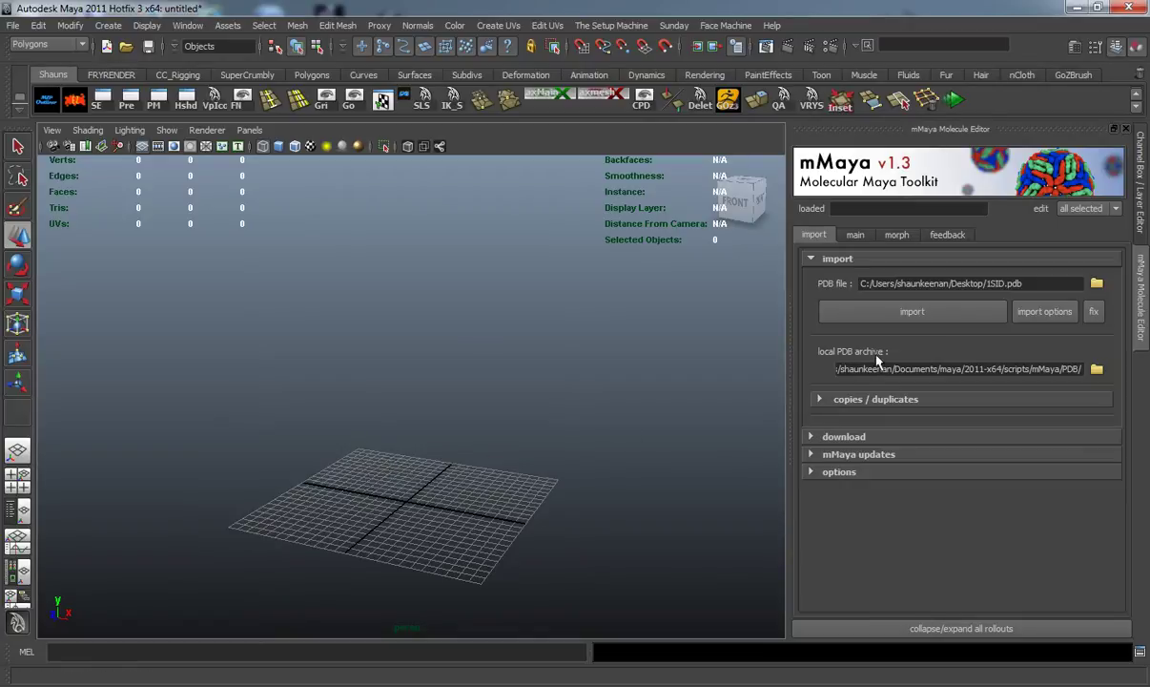
left_click(834, 305)
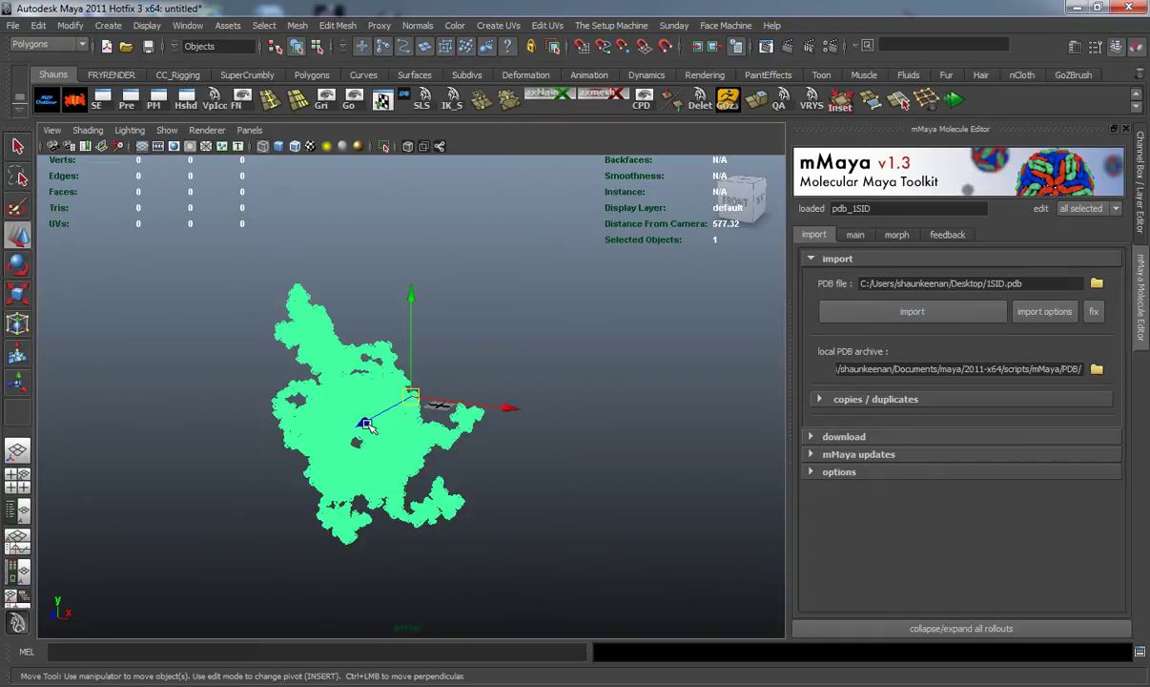
Step: Deselect and inspect the pdb_1SID ball-and-atom model, then show mMaya's main settings tab
left_click_drag(355, 420, 225, 469, "alt")
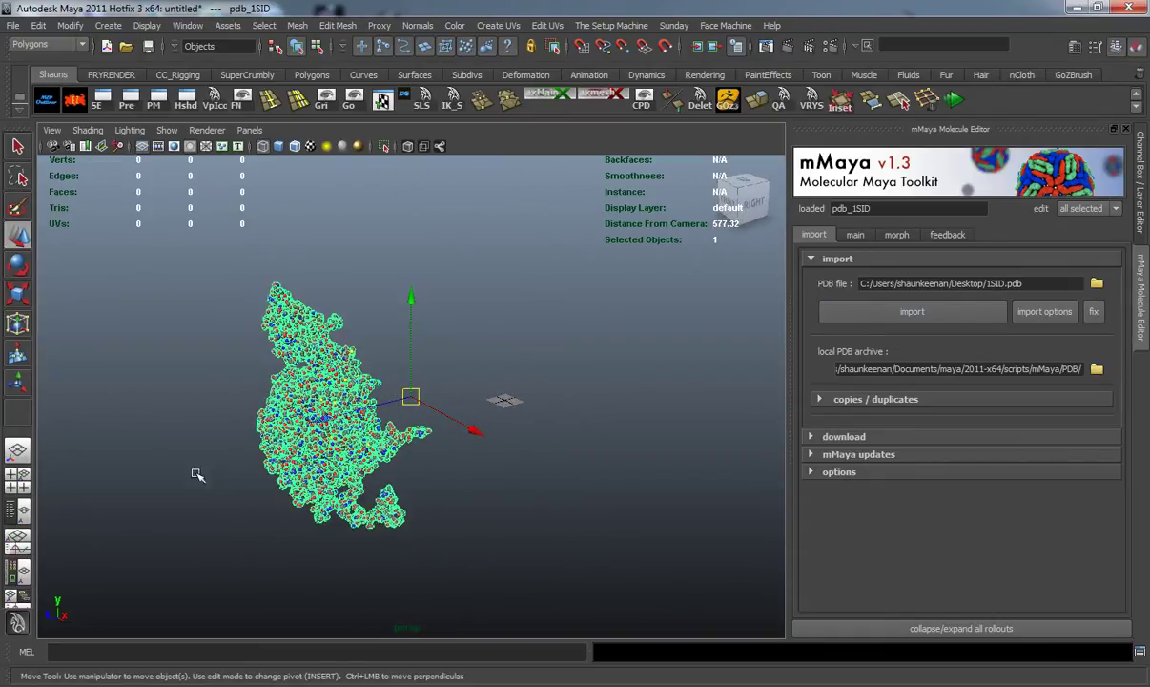
left_click(193, 477)
right_click_drag(193, 487, 326, 427, "alt")
left_click_drag(327, 427, 233, 439, "alt")
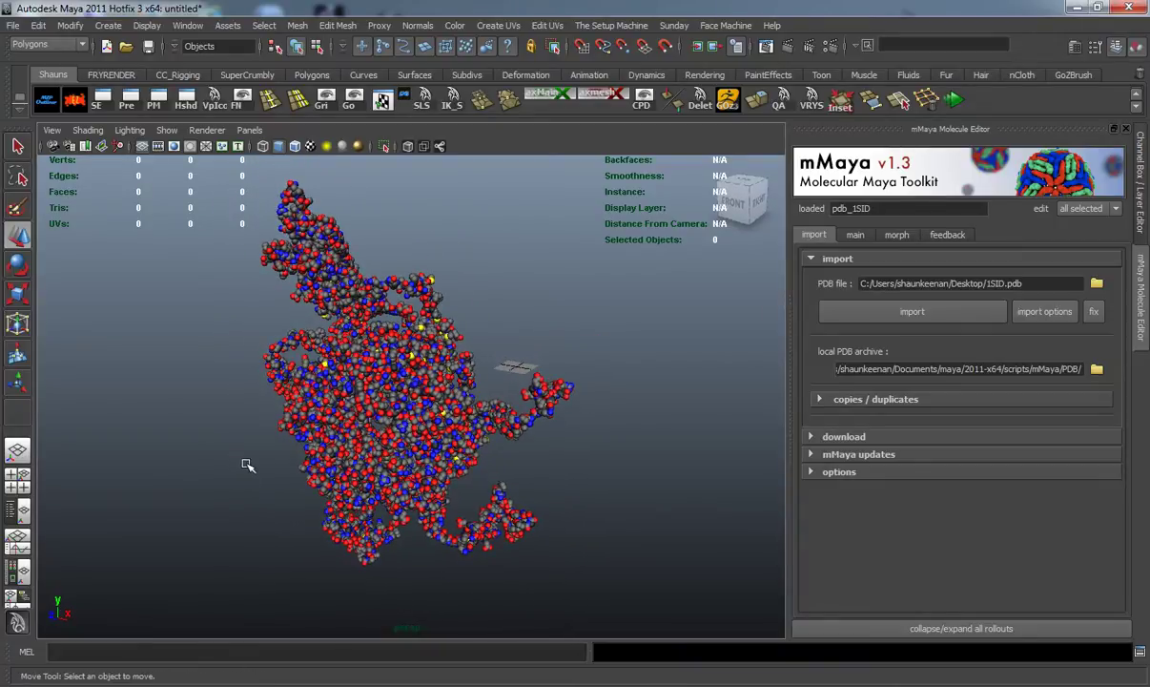
left_click_drag(335, 410, 275, 451, "alt")
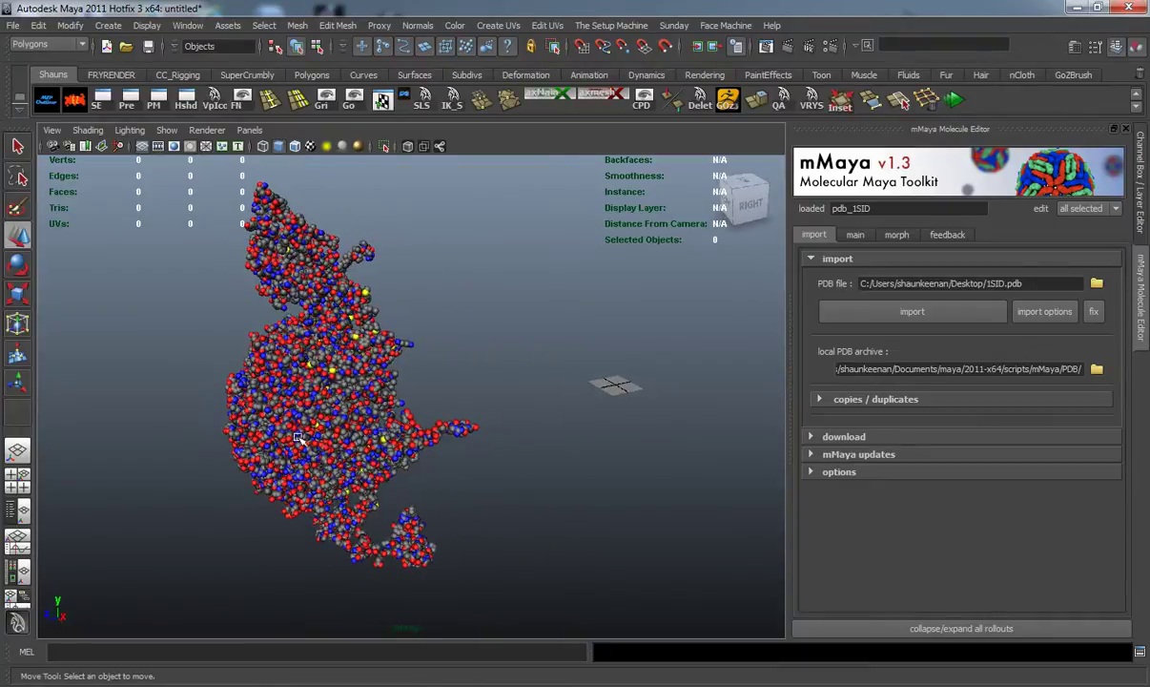
left_click_drag(301, 382, 547, 367, "alt")
left_click(856, 236)
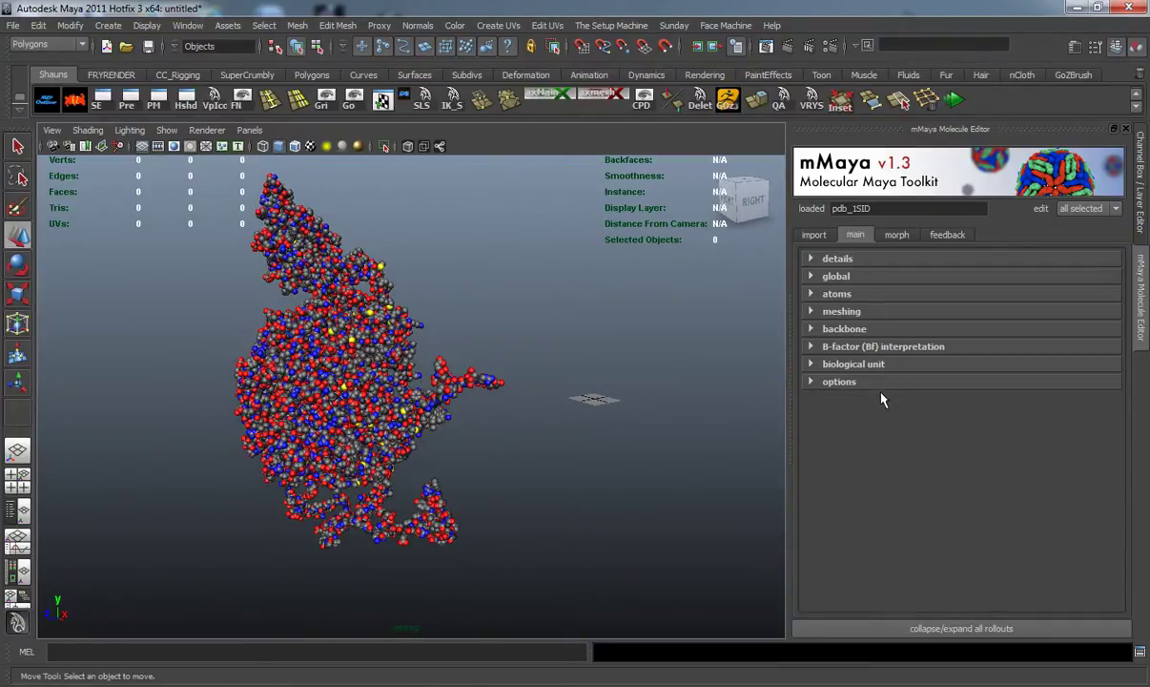
Step: Expand the atoms rollout and uncheck atom vis for all chains of pdb_1SID
left_click(846, 298)
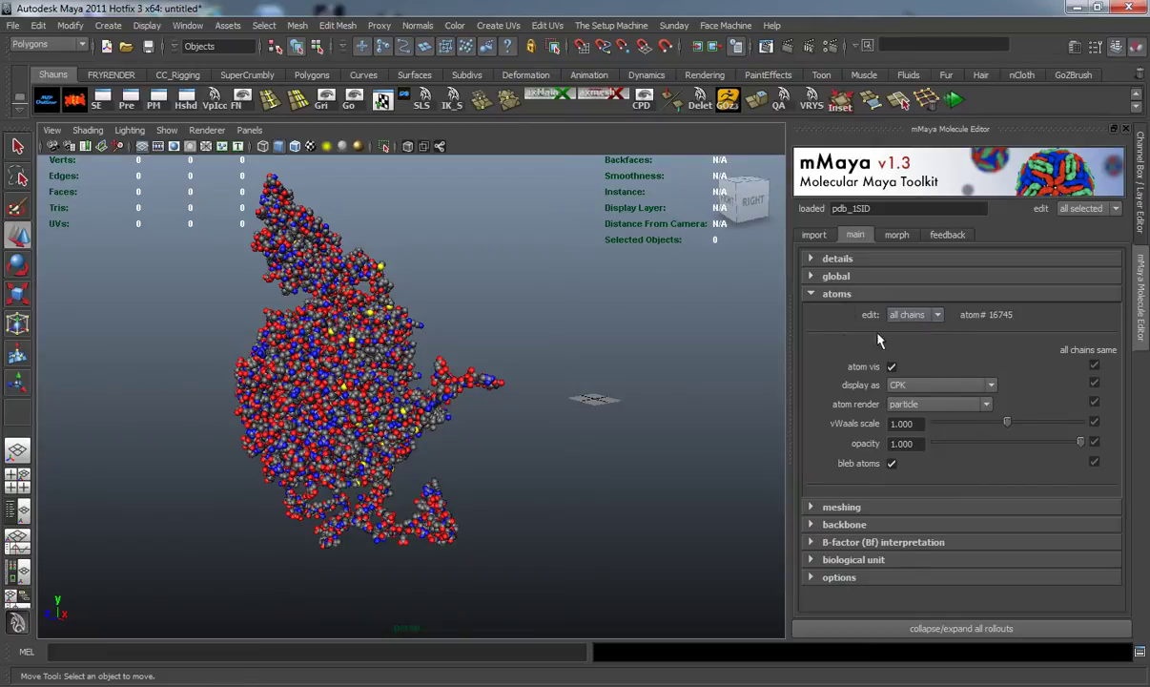
left_click(908, 315)
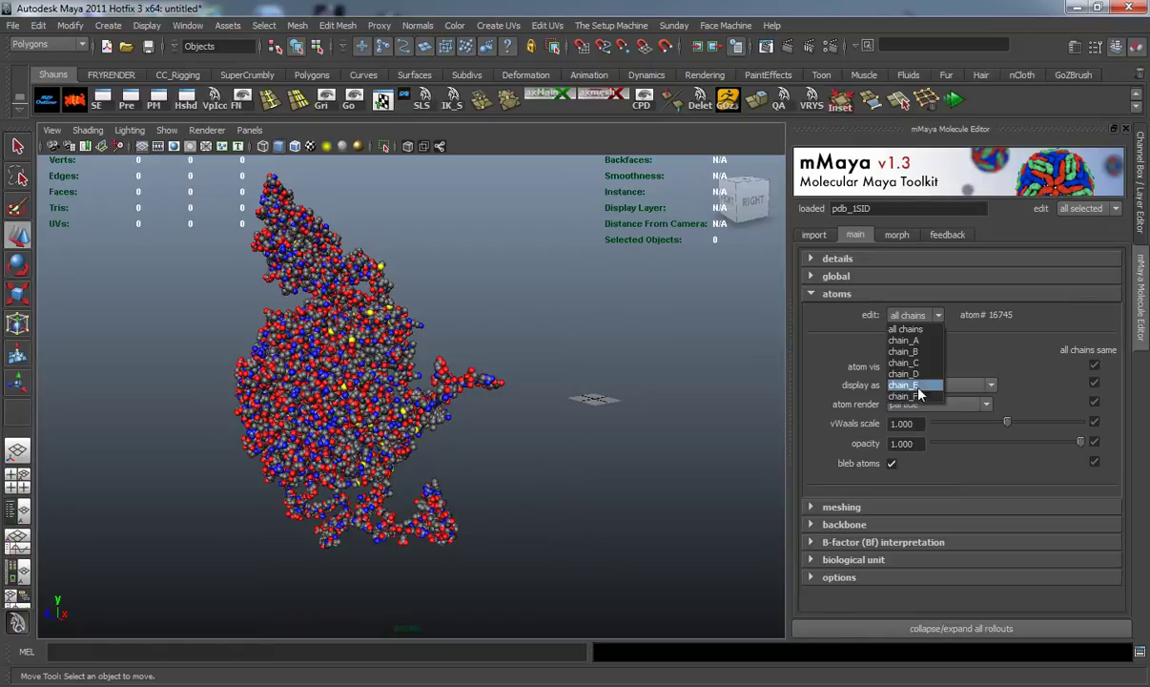
left_click(849, 339)
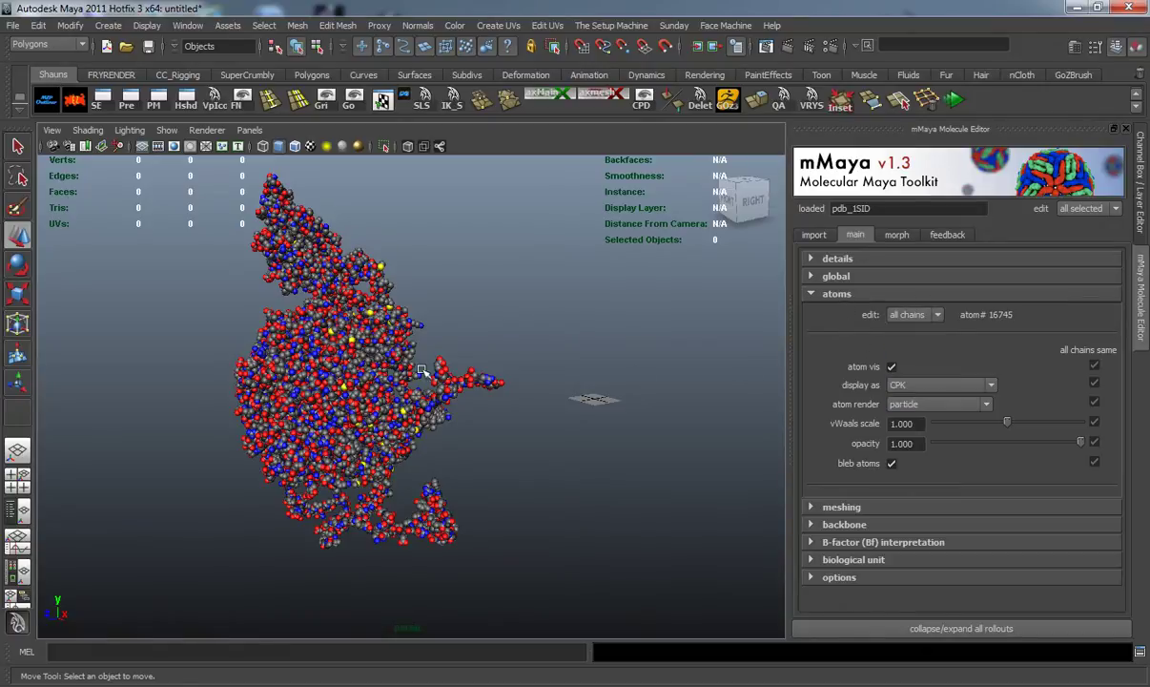
left_click_drag(367, 408, 385, 408, "alt")
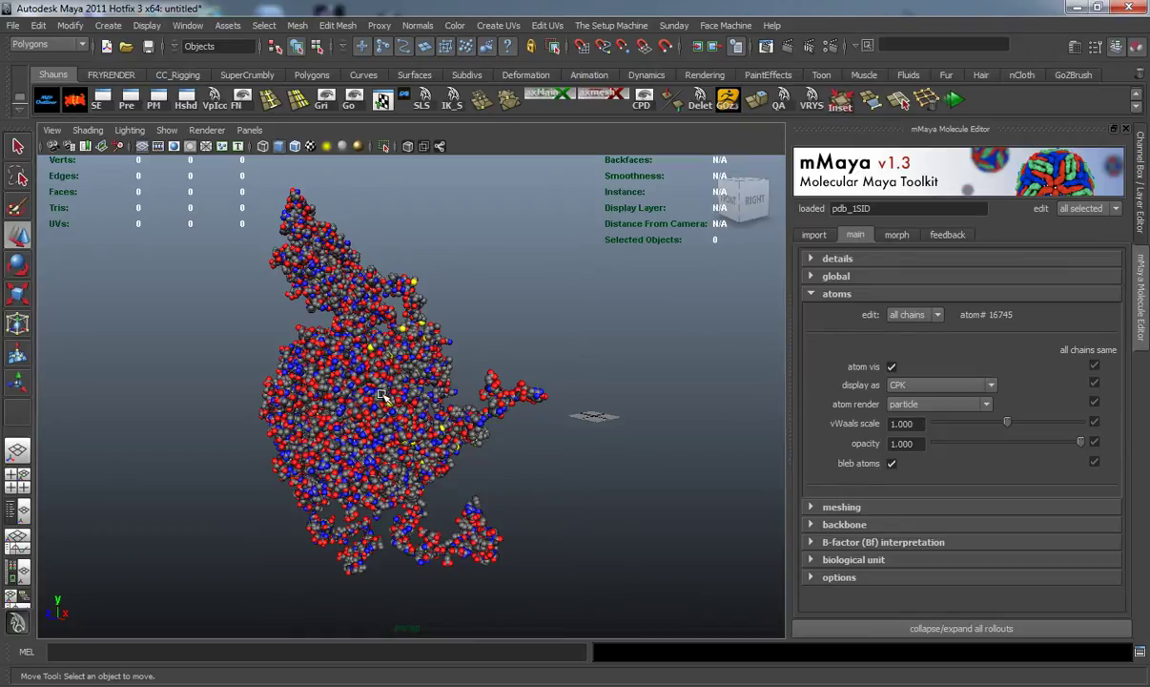
left_click(849, 366)
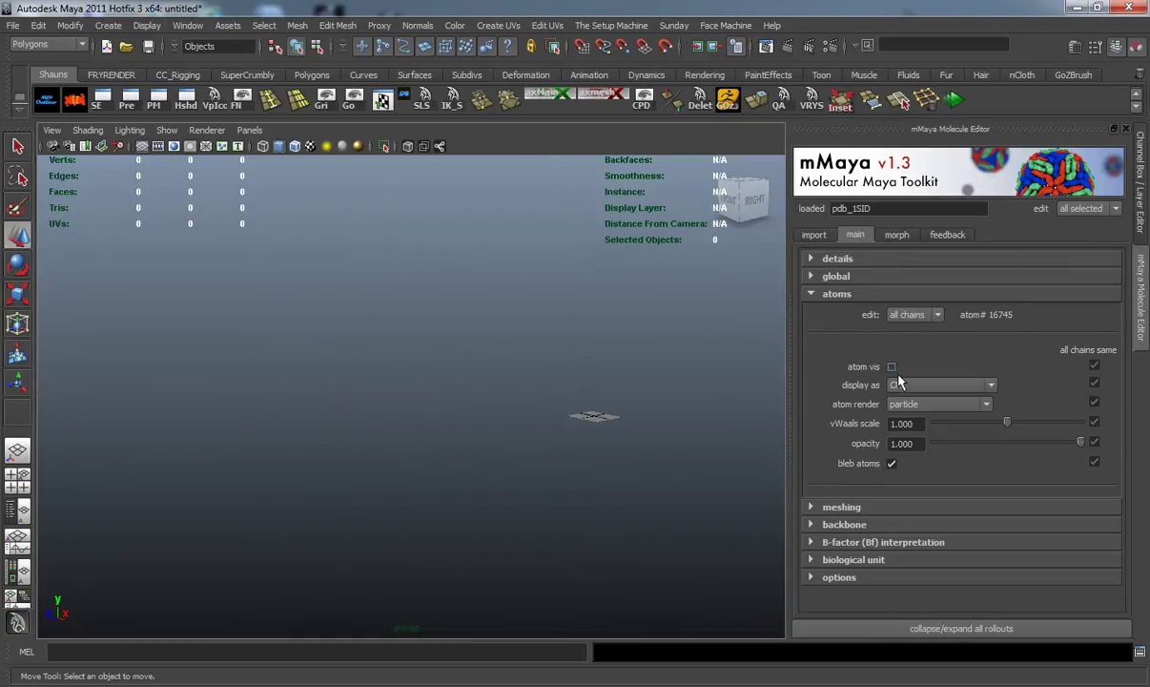
Step: Mesh all 1SID chains as blobby surfaces from the meshing settings, keeping every chain
left_click(839, 294)
left_click(849, 311)
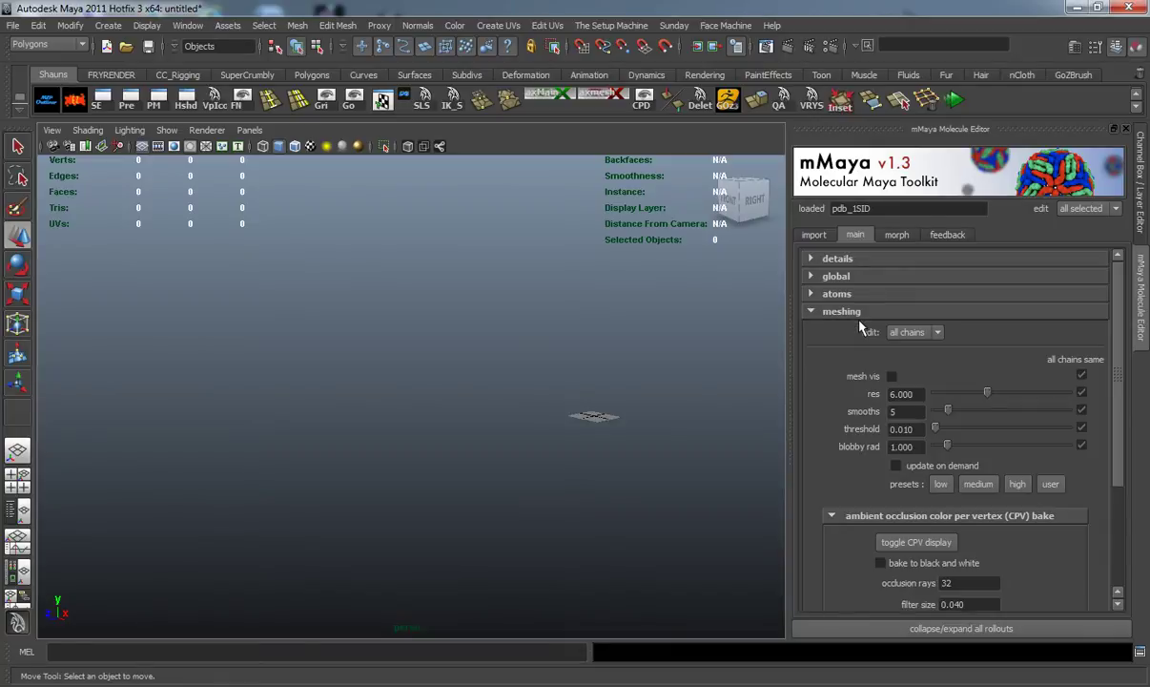
left_click(937, 333)
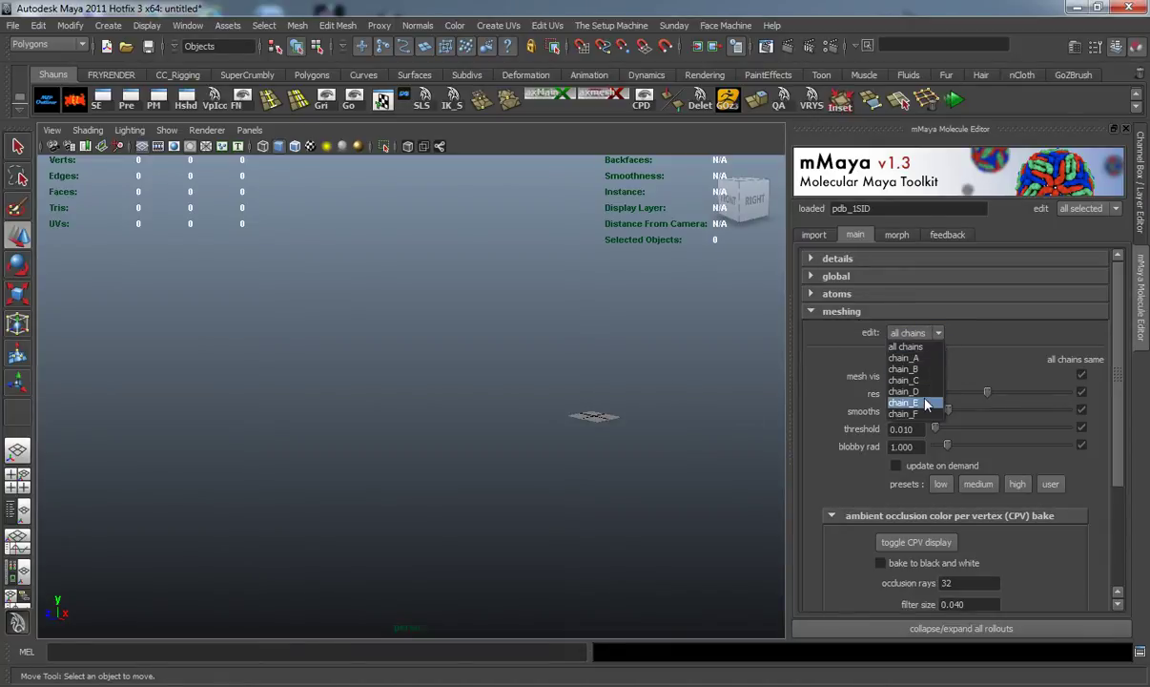
left_click(837, 374)
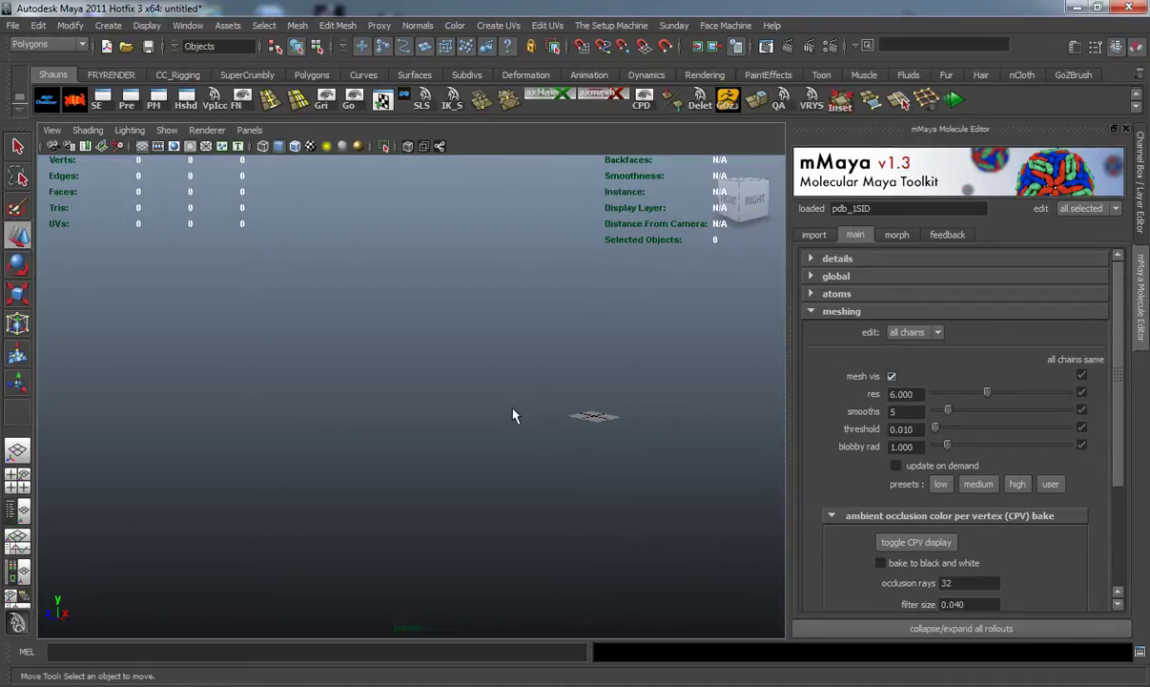
left_click_drag(560, 431, 392, 396, "alt")
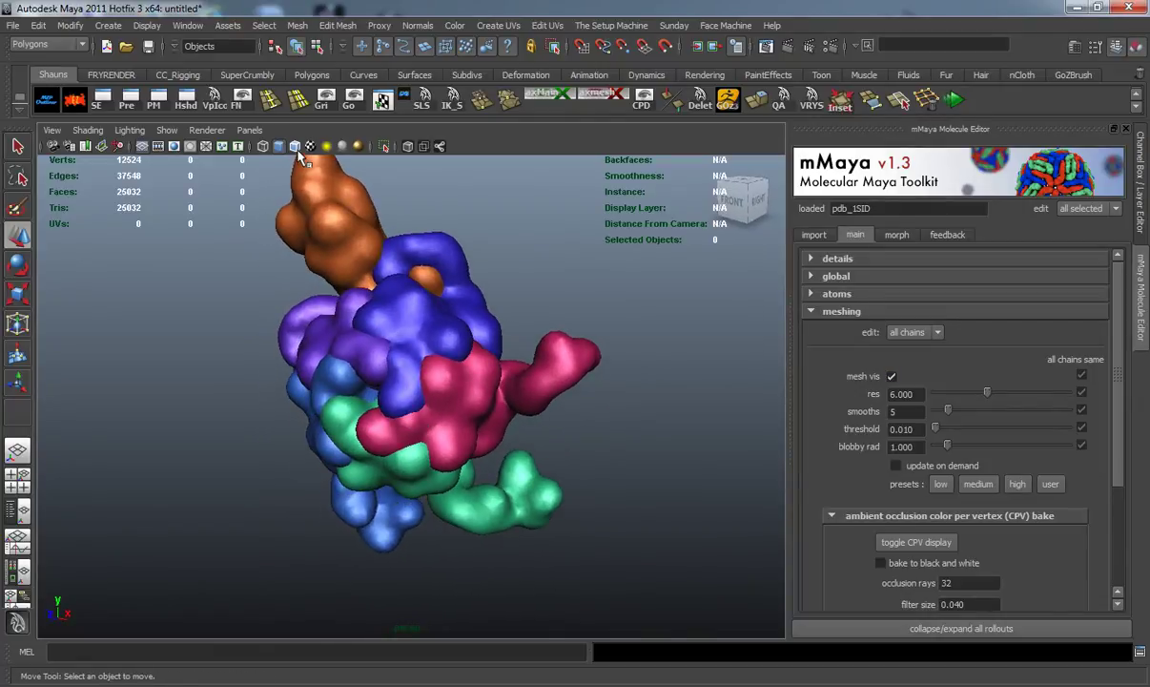
Step: Turn on wireframe-on-shaded and inspect the meshed molecule from several angles
left_click(297, 148)
left_click_drag(309, 384, 405, 357, "alt")
mouse_move(418, 404)
left_mouse_down("alt")
mouse_move(388, 437)
mouse_move(374, 374)
left_mouse_up("alt")
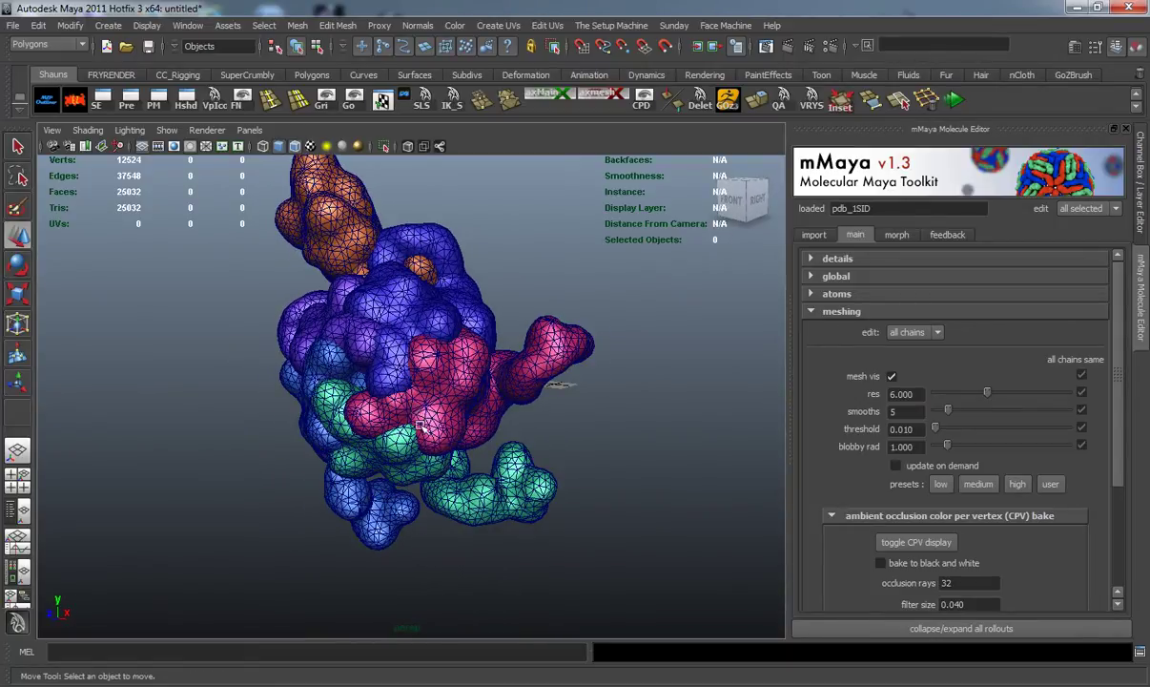
right_click_drag(467, 456, 404, 449, "alt")
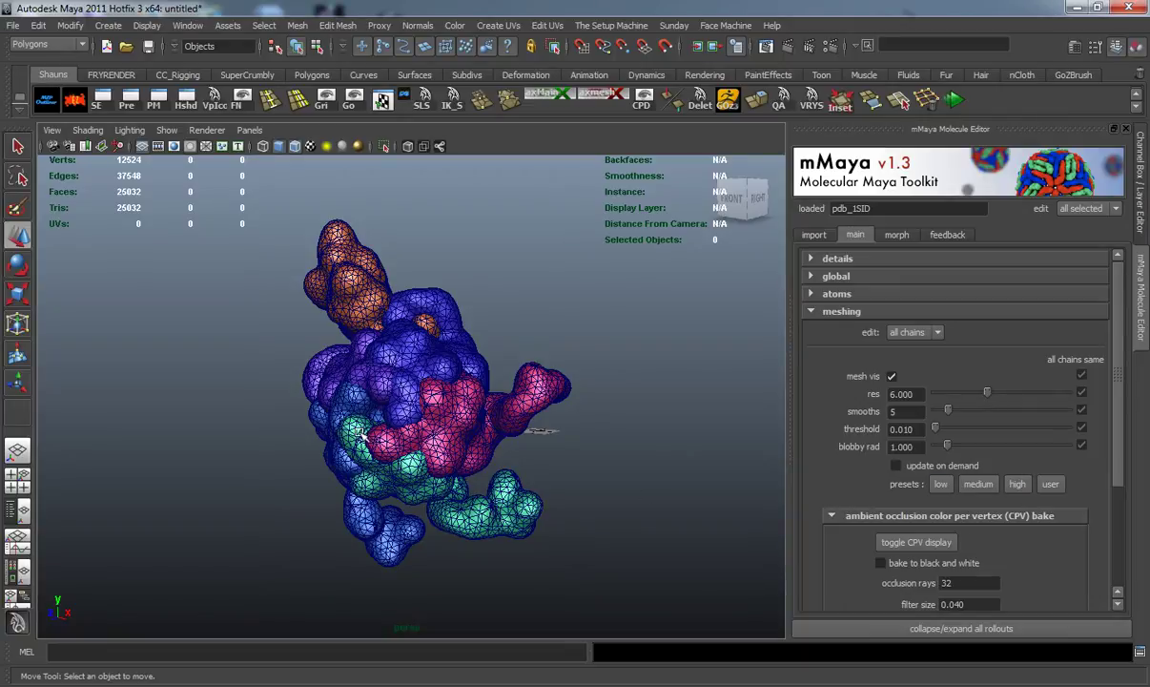
left_click_drag(365, 444, 254, 456, "alt")
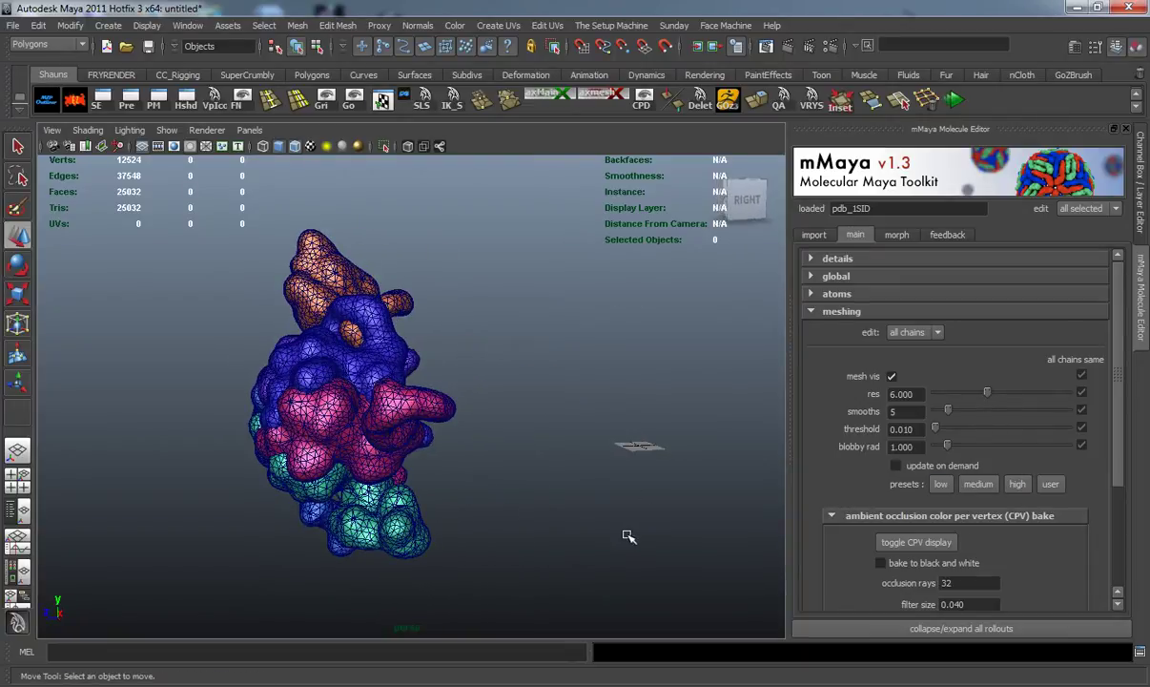
left_click_drag(465, 498, 369, 494, "alt")
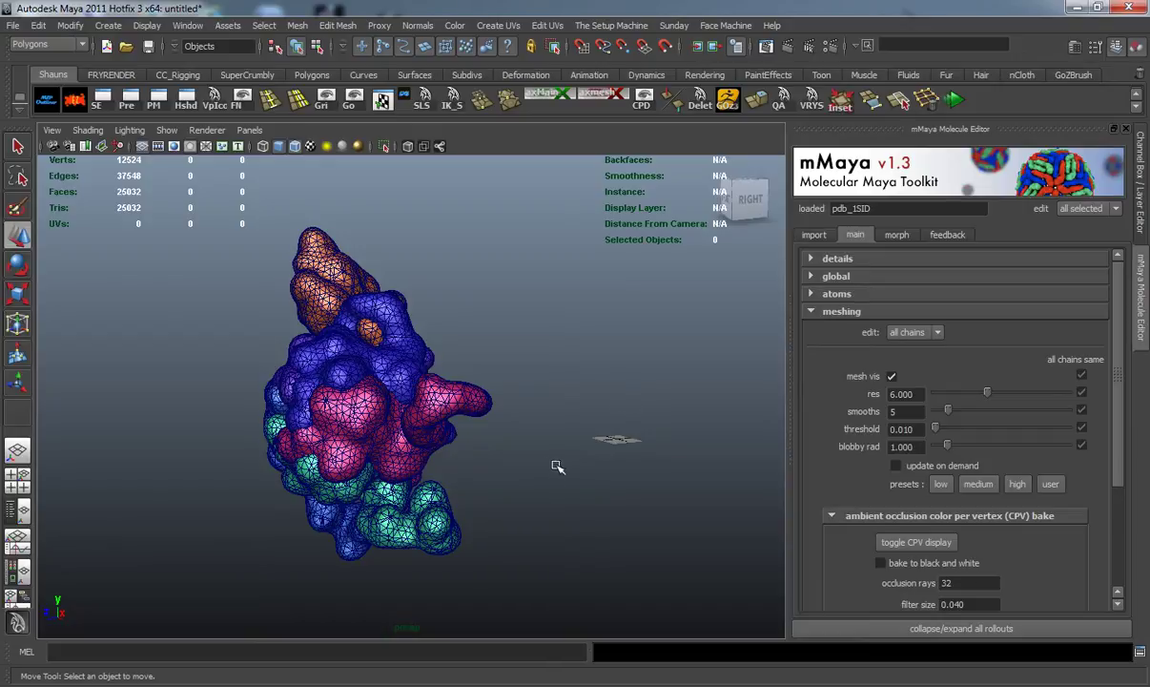
left_click_drag(558, 466, 610, 472, "alt")
scroll(906, 458, "down", 3)
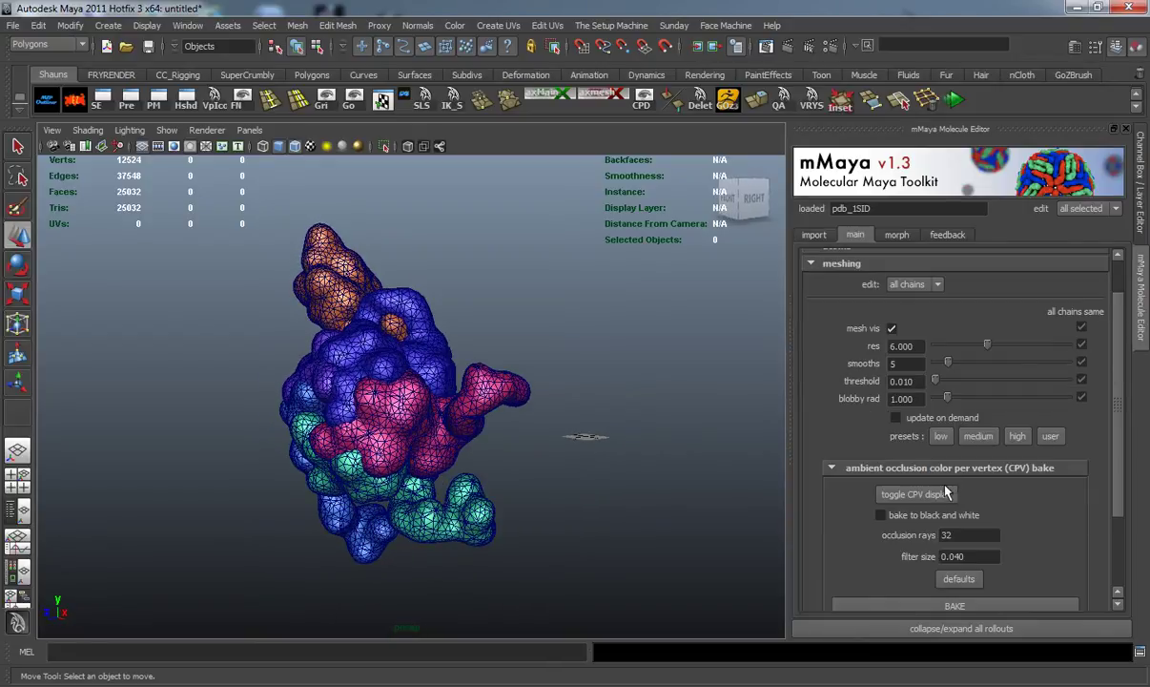
Step: Expand the biological unit options in the Molecule Editor
left_click(877, 582)
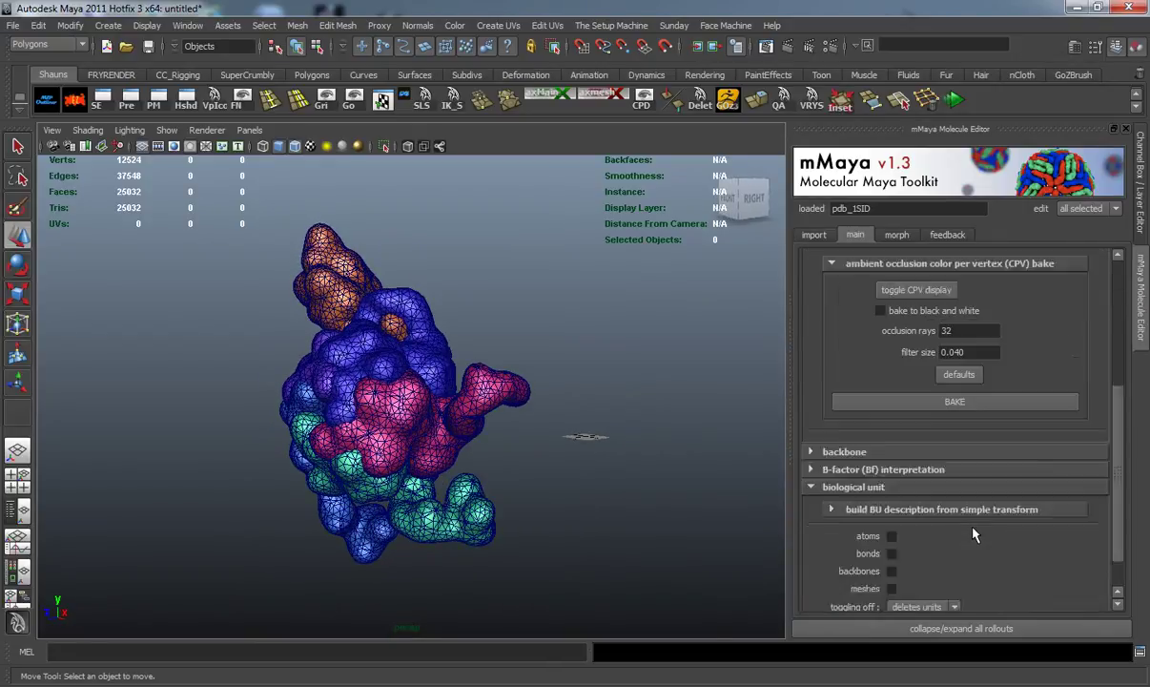
scroll(911, 496, "down", 2)
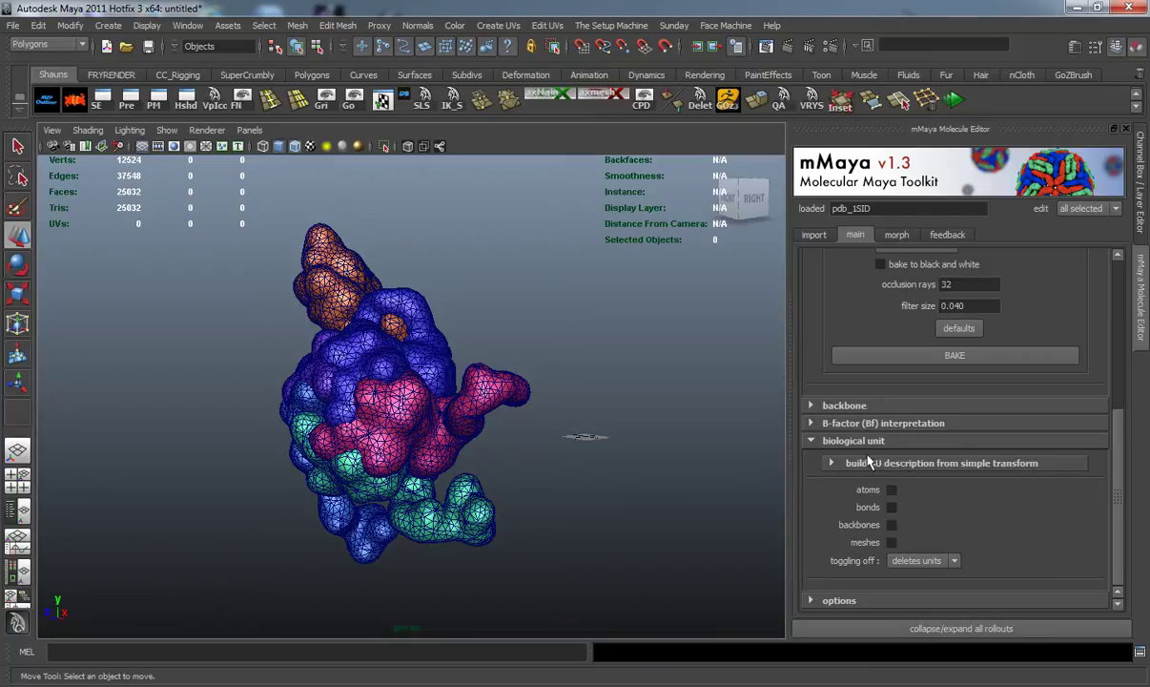
mouse_move(585, 477)
left_mouse_down("alt")
mouse_move(587, 454)
mouse_move(572, 465)
left_mouse_up("alt")
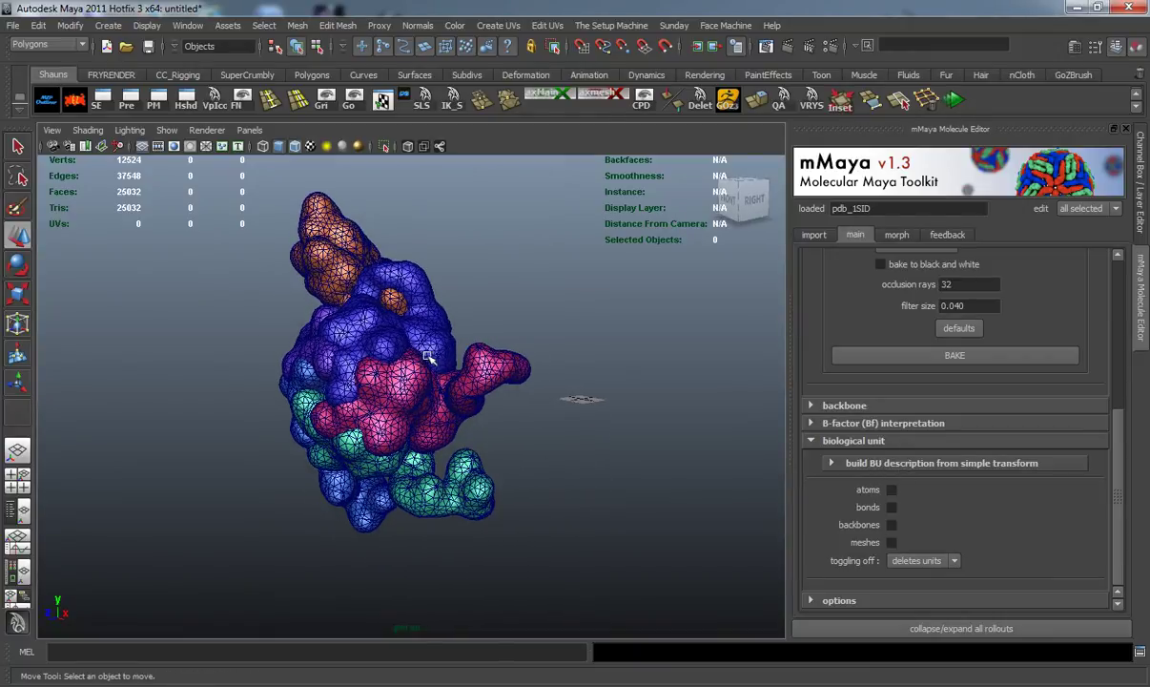
left_click_drag(676, 500, 621, 467, "alt")
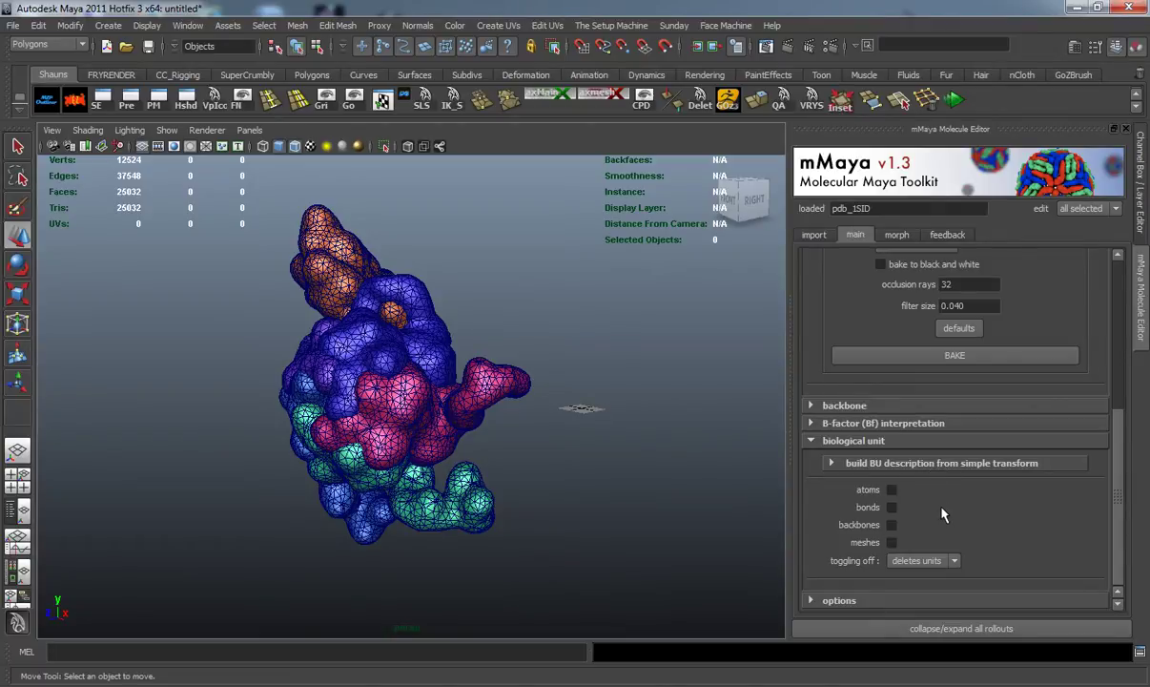
middle_click_drag(380, 372, 412, 422, "alt")
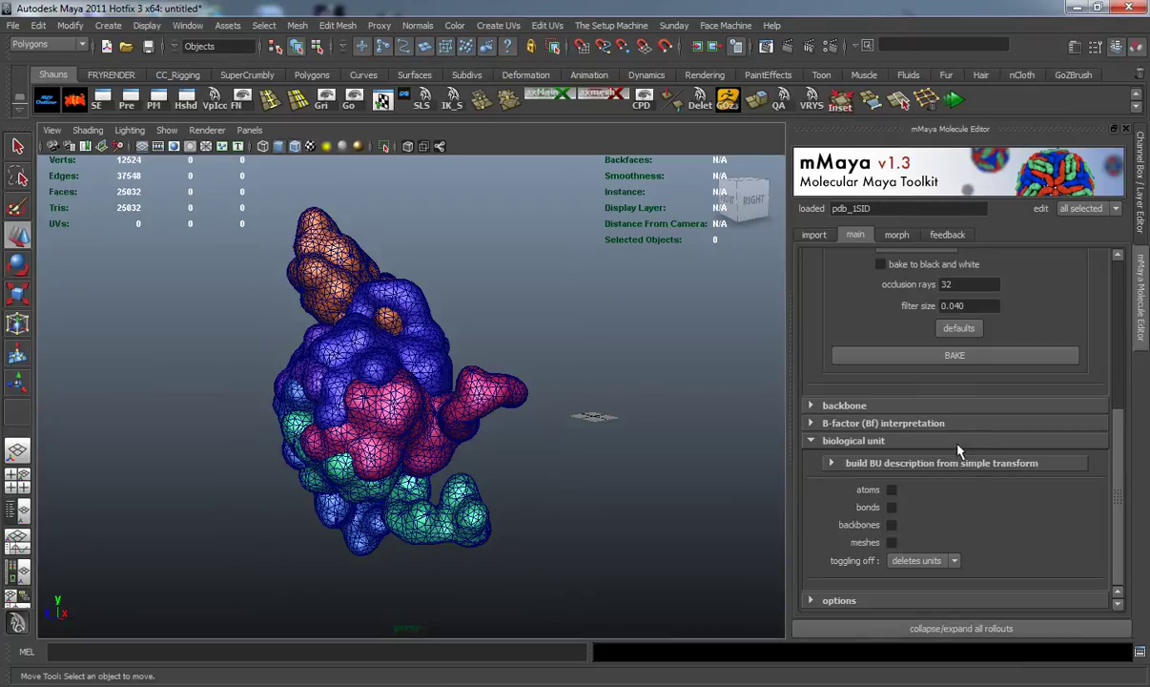
scroll(958, 451, "up", 4)
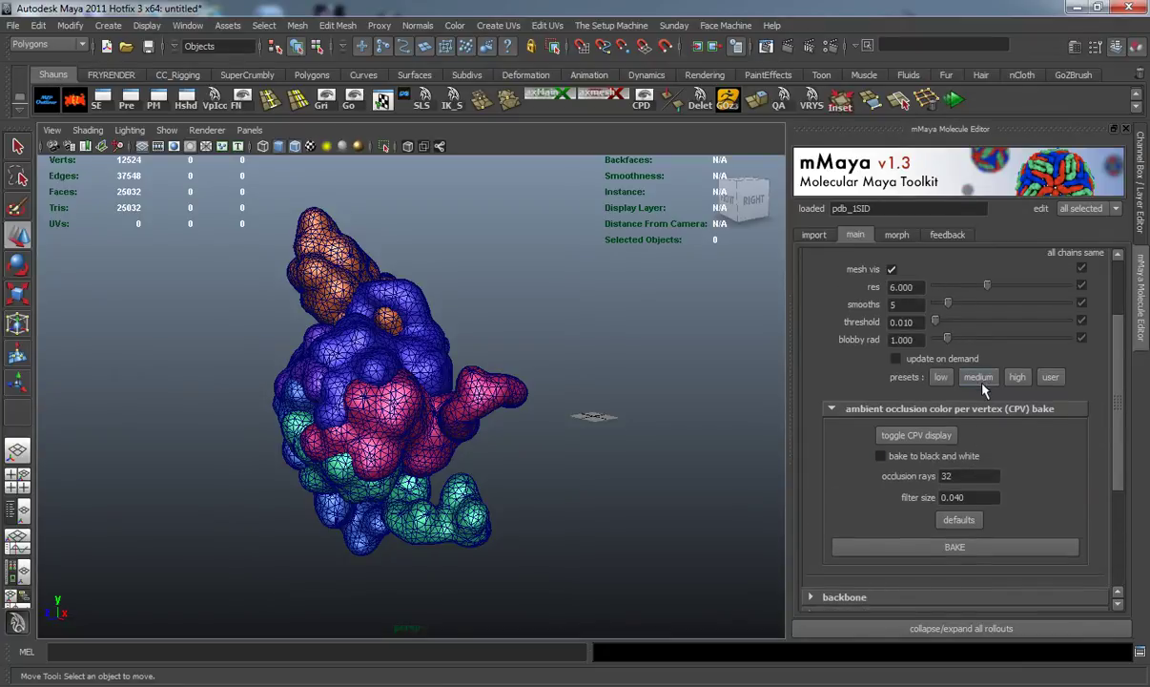
Step: Regenerate the 1SID mesh at res 3.000, smooths 30, blobby rad 0.700 and inspect it
scroll(985, 401, "up", 2)
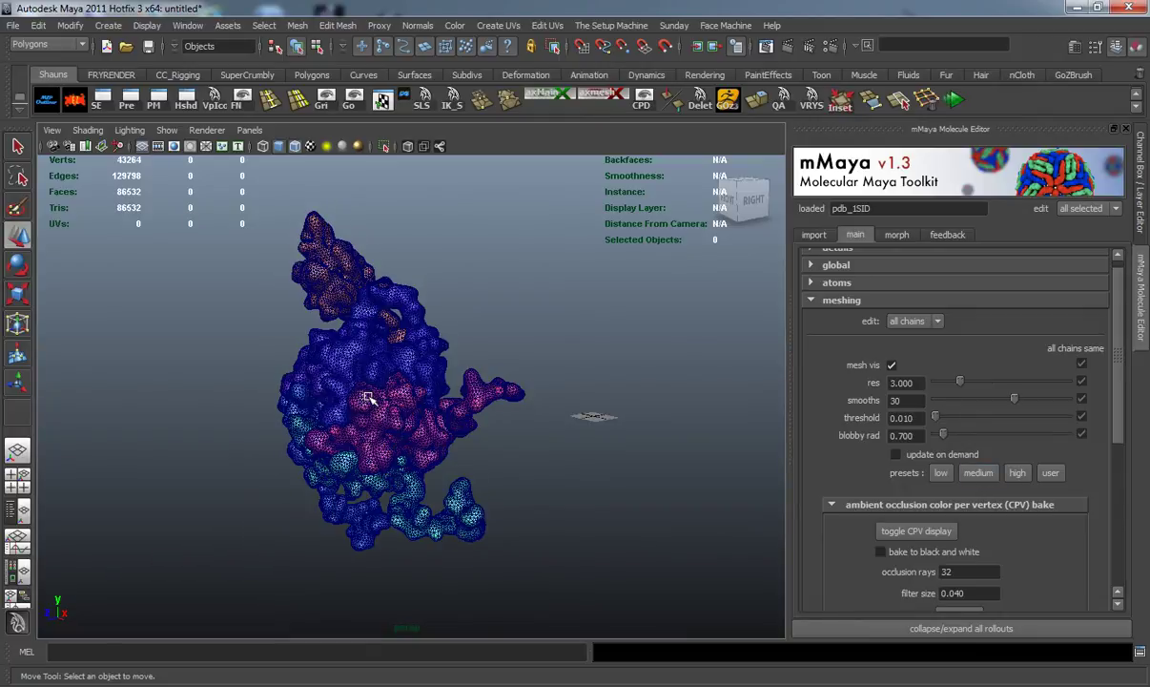
left_click_drag(303, 386, 437, 422, "alt")
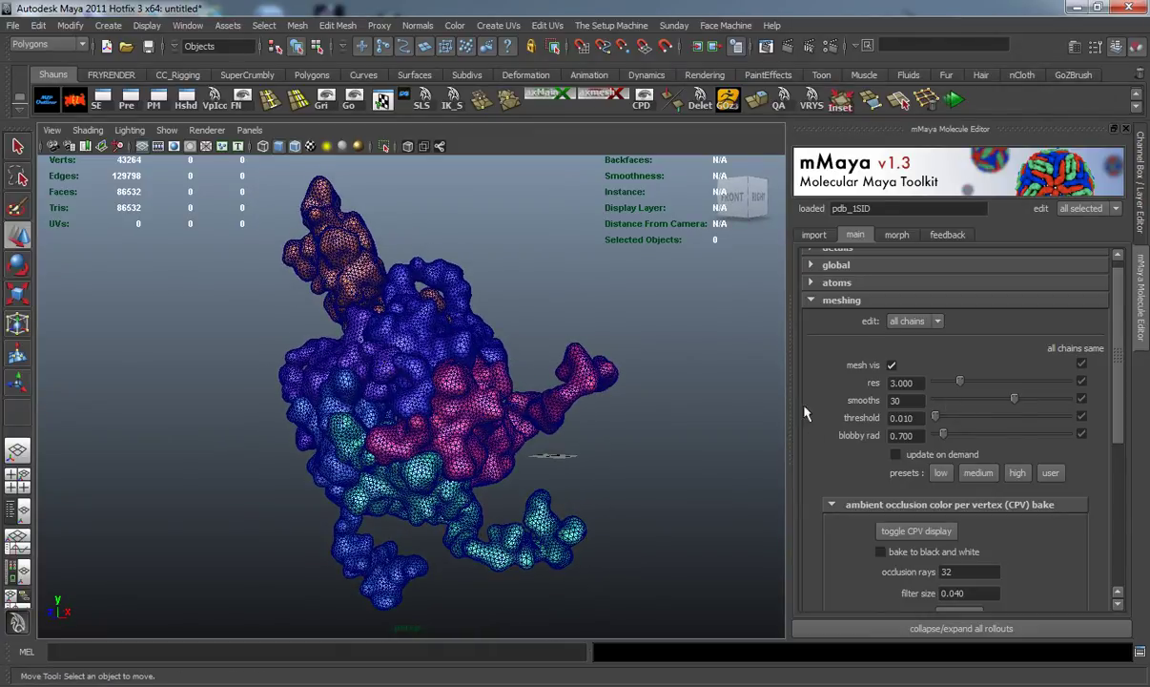
left_click_drag(489, 396, 334, 429, "alt")
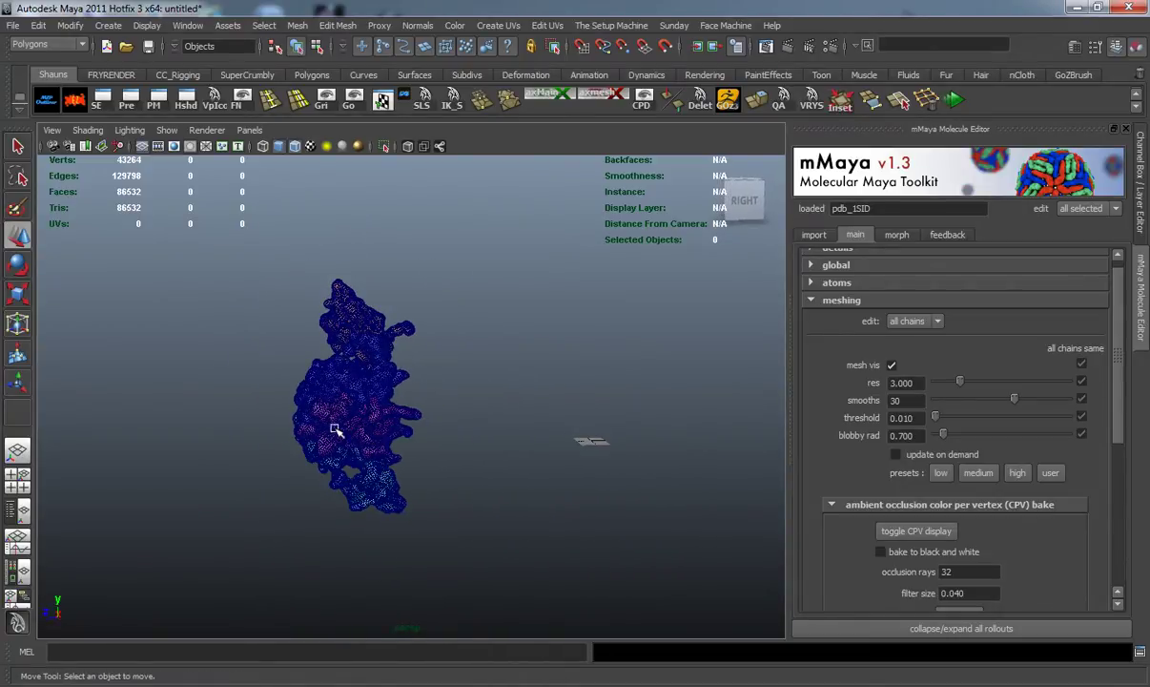
left_click_drag(537, 439, 523, 448, "alt")
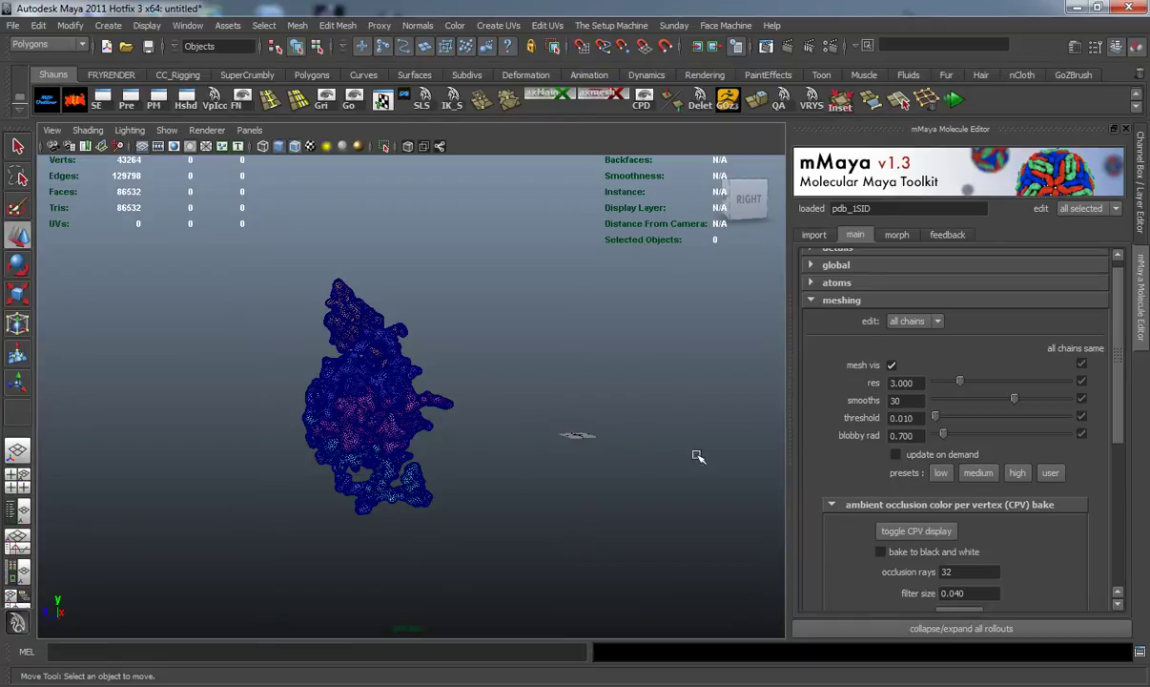
Step: Enable biological unit meshes to build the full 1SID capsid assembly
scroll(1046, 472, "down", 5)
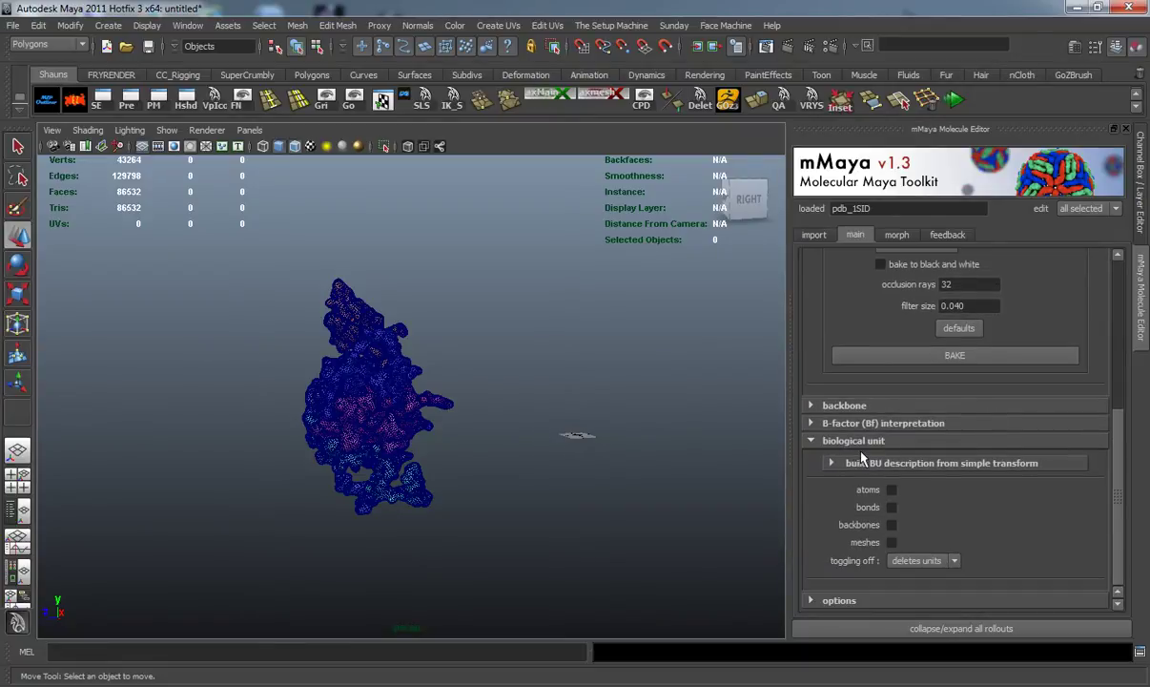
left_click(892, 541)
right_click_drag(513, 515, 437, 513, "alt")
middle_click_drag(437, 513, 334, 436, "alt")
Step: Orbit around the capsid sphere, then deselect it by clicking empty viewport space
left_click_drag(334, 437, 352, 454, "alt")
middle_click_drag(352, 454, 375, 462, "alt")
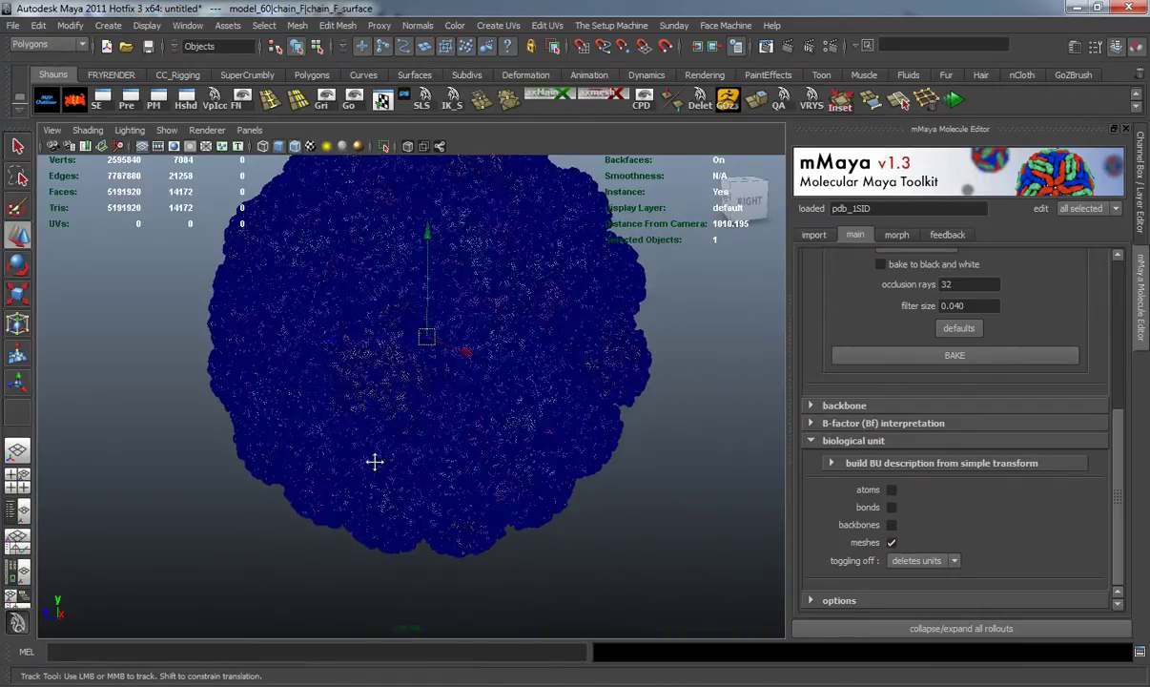
left_click_drag(375, 462, 363, 464, "alt")
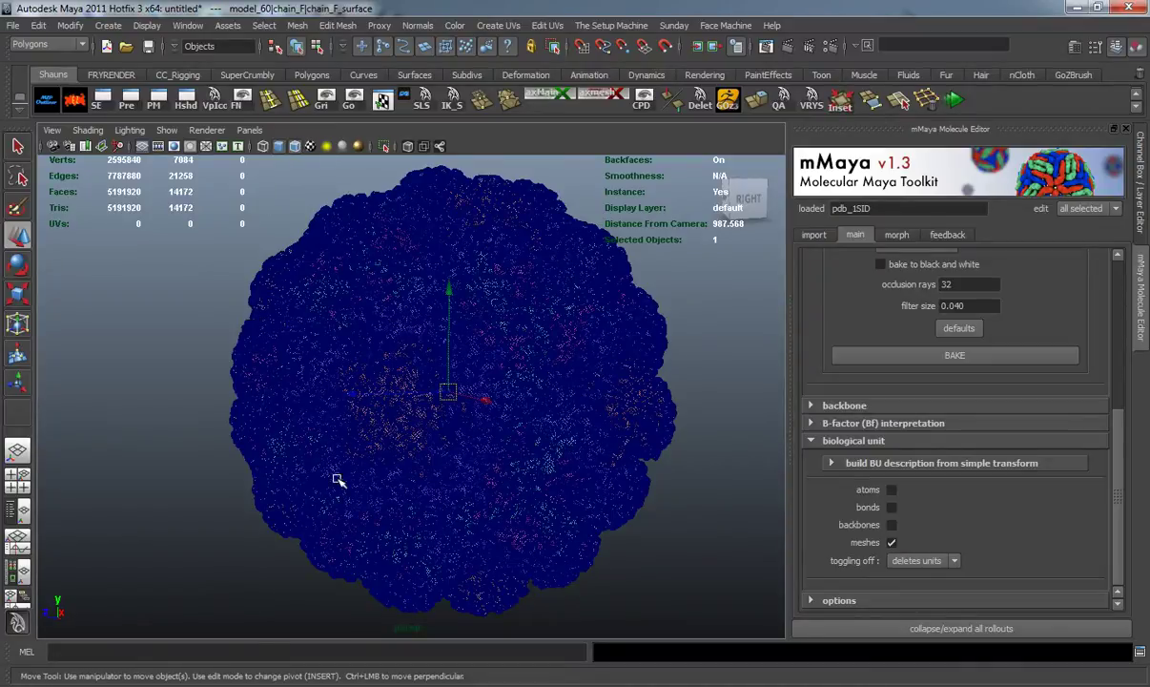
right_click_drag(445, 385, 419, 386, "alt")
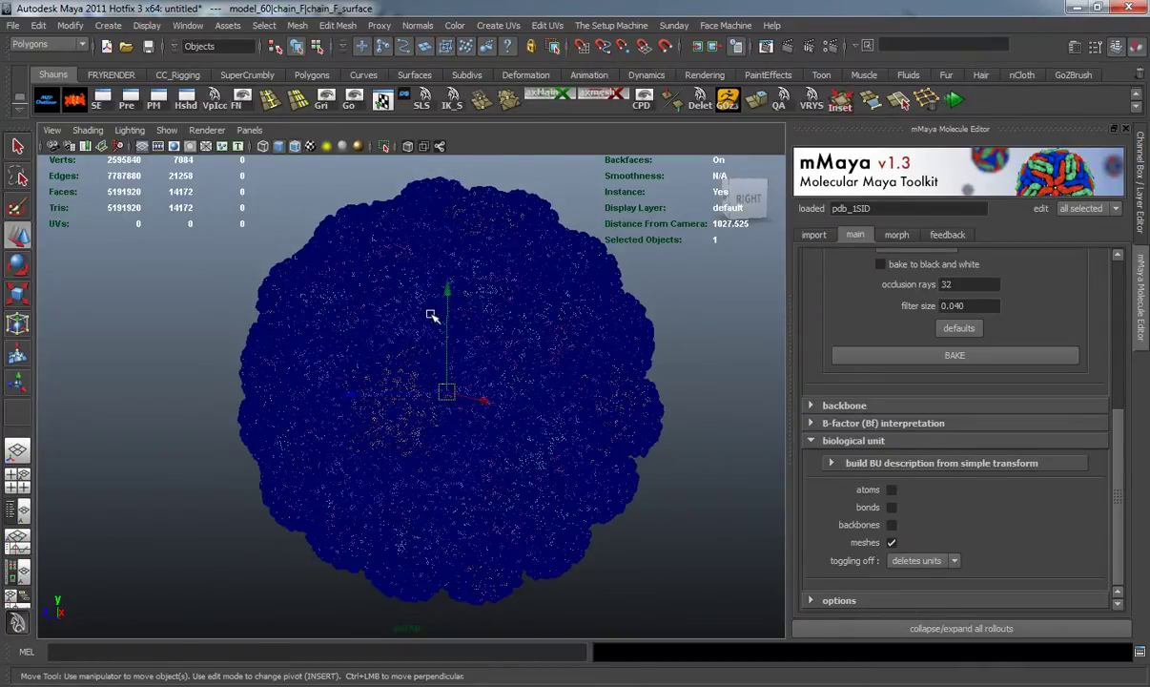
left_click(181, 333)
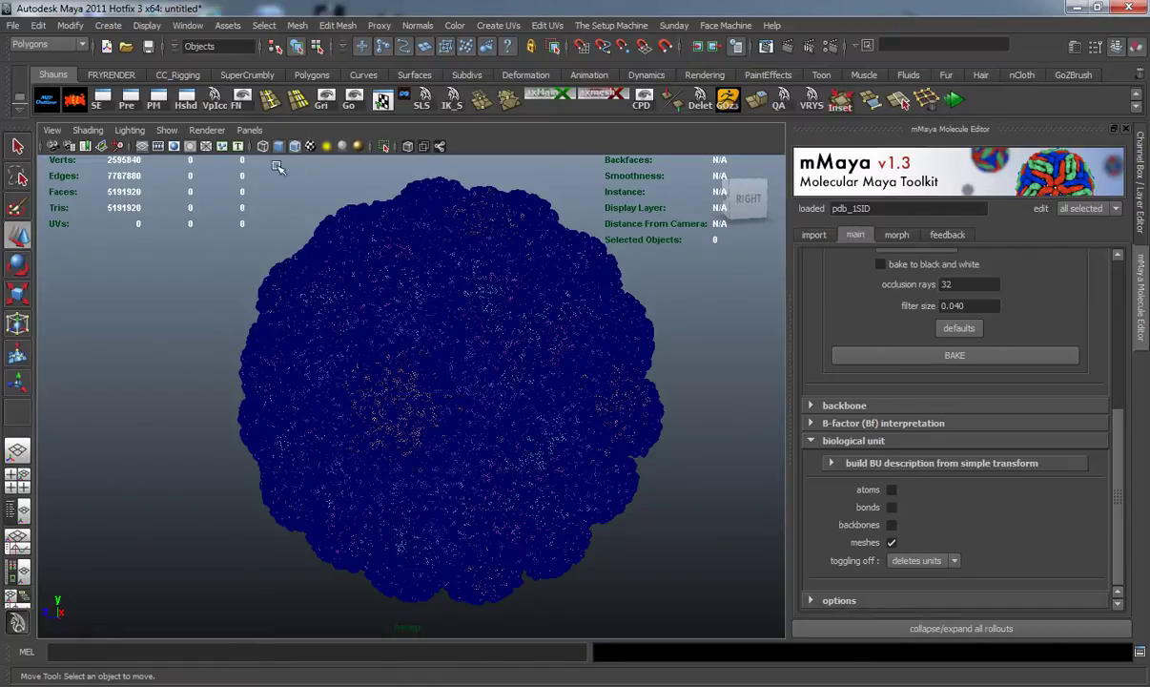
Step: Orbit around the multicoloured capsid and scroll the editor back to the mesh settings
left_click_drag(420, 448, 348, 454, "alt")
left_click_drag(288, 386, 380, 434, "alt")
scroll(379, 434, "down", 2)
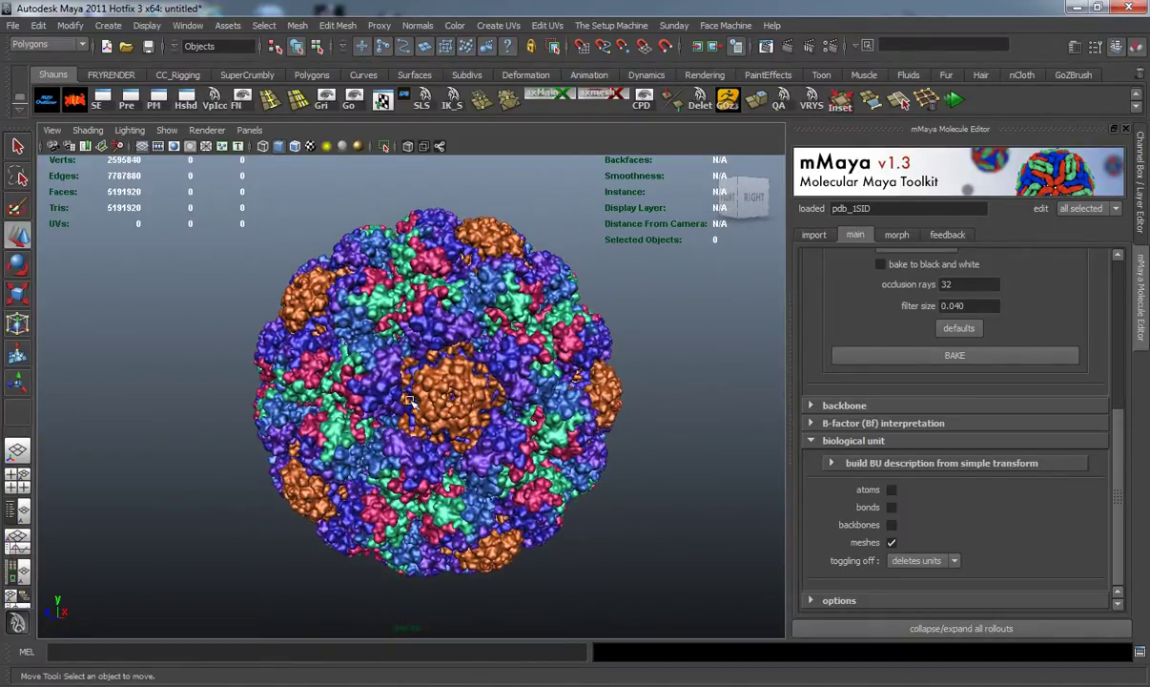
scroll(944, 353, "up", 4)
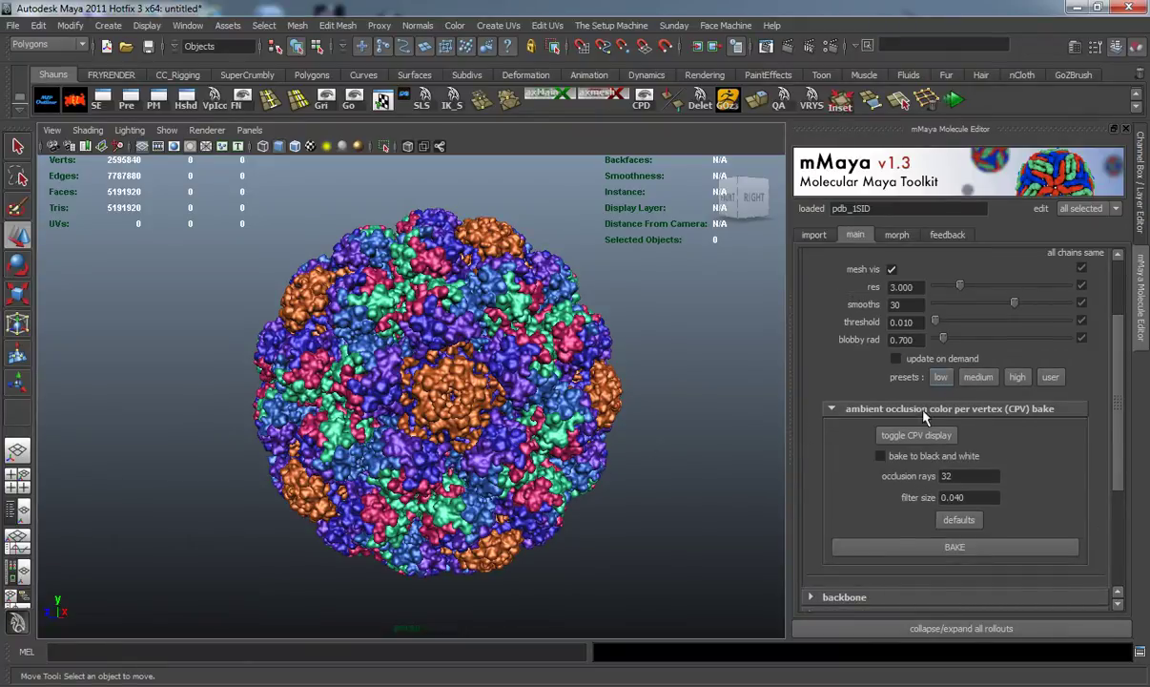
Step: Apply the 'high' preset (res 7.000, smooths 15, blobby rad 0.850) and inspect the capsid
left_click(1028, 382)
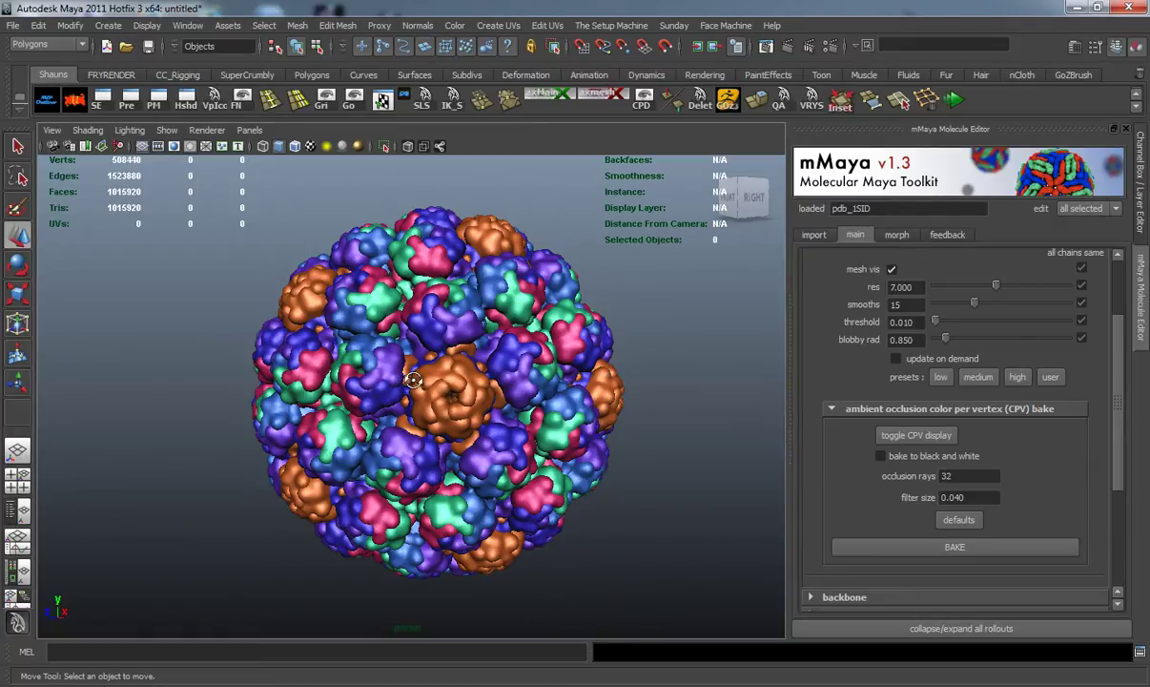
mouse_move(380, 404)
left_mouse_down("alt")
mouse_move(420, 382)
mouse_move(381, 396)
mouse_move(419, 430)
mouse_move(403, 435)
mouse_move(378, 406)
left_mouse_up("alt")
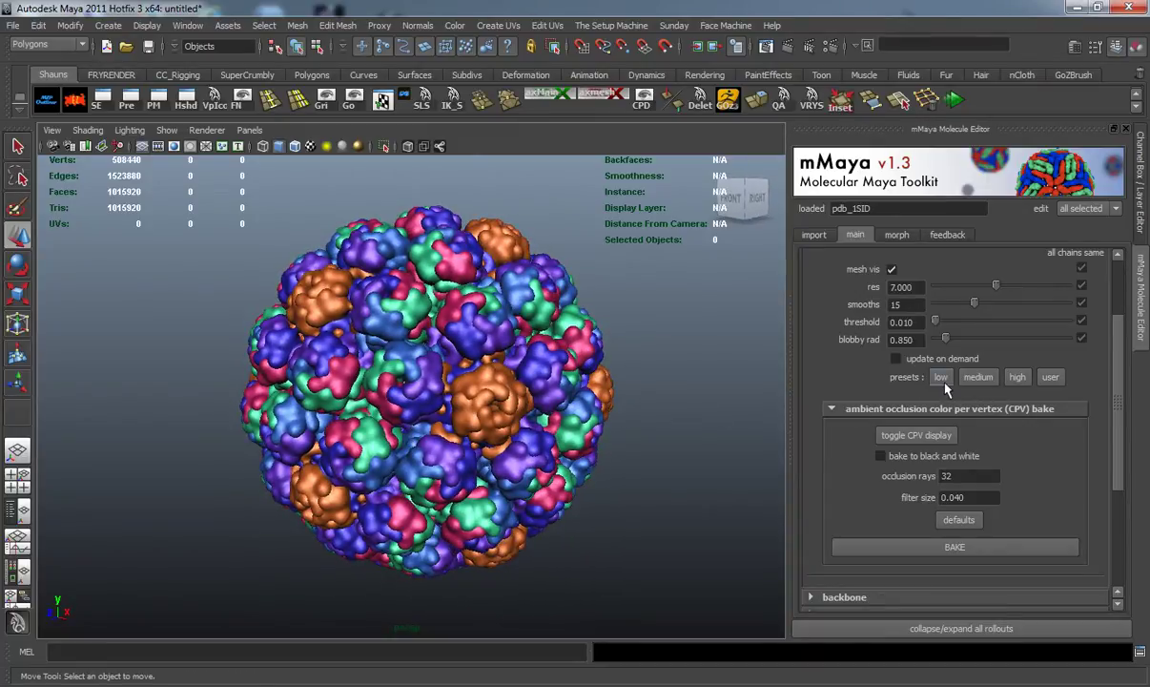
left_click_drag(523, 351, 458, 402, "alt")
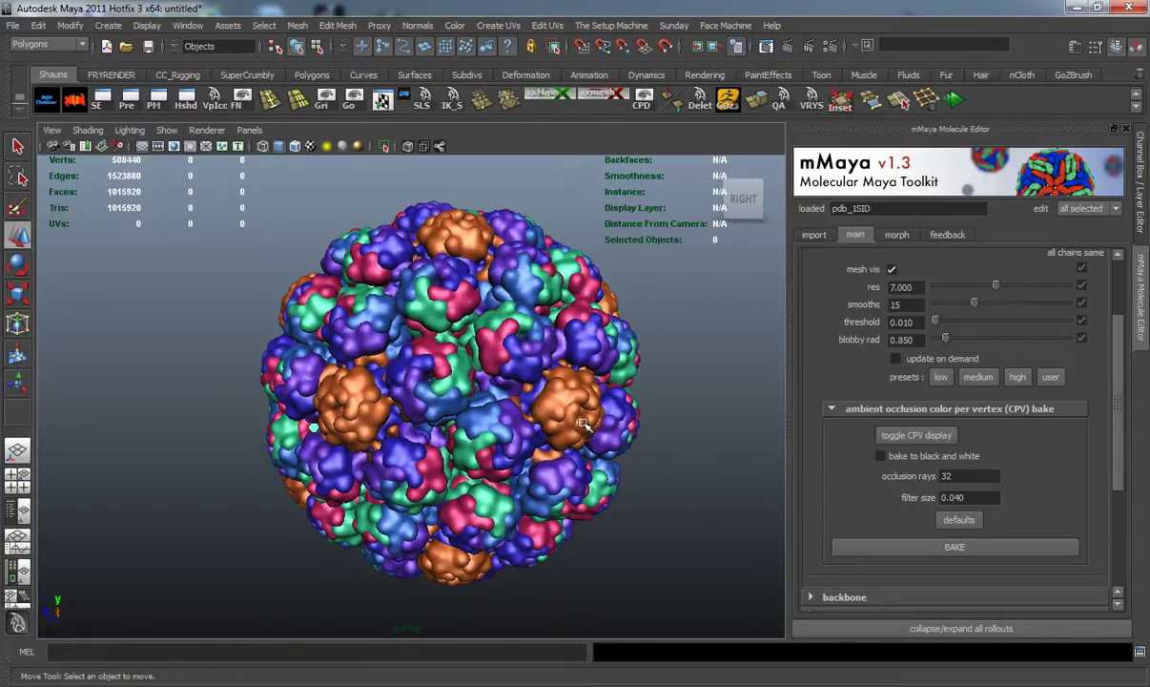
left_click_drag(591, 453, 455, 404, "alt")
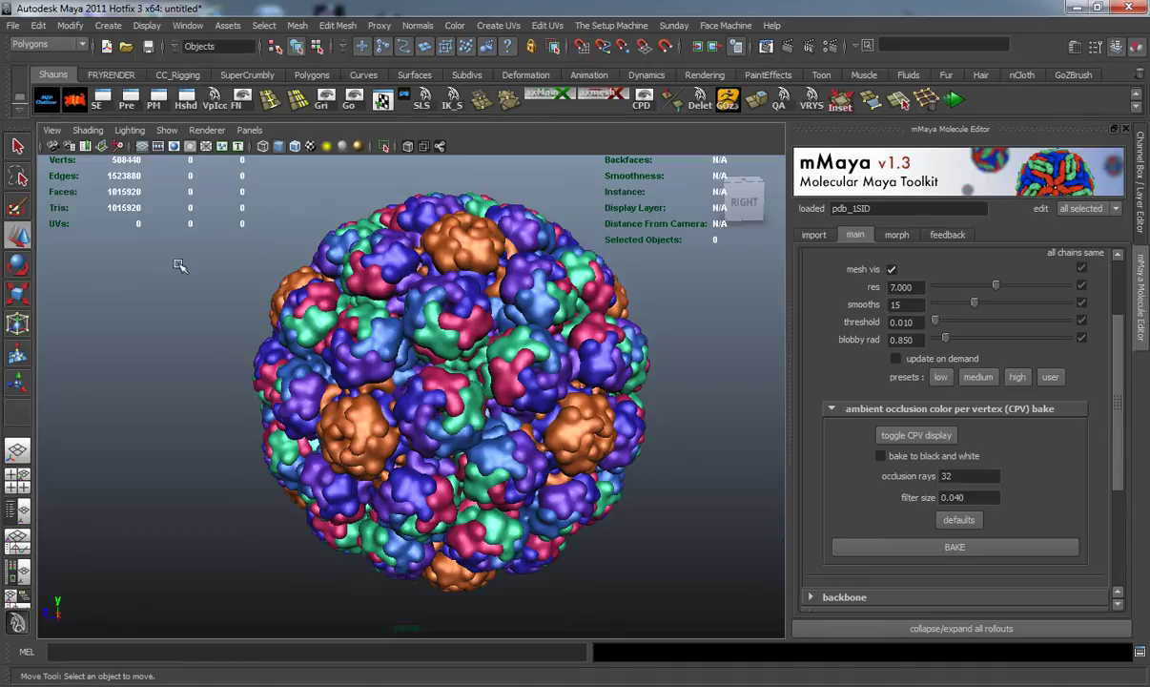
left_click(59, 112)
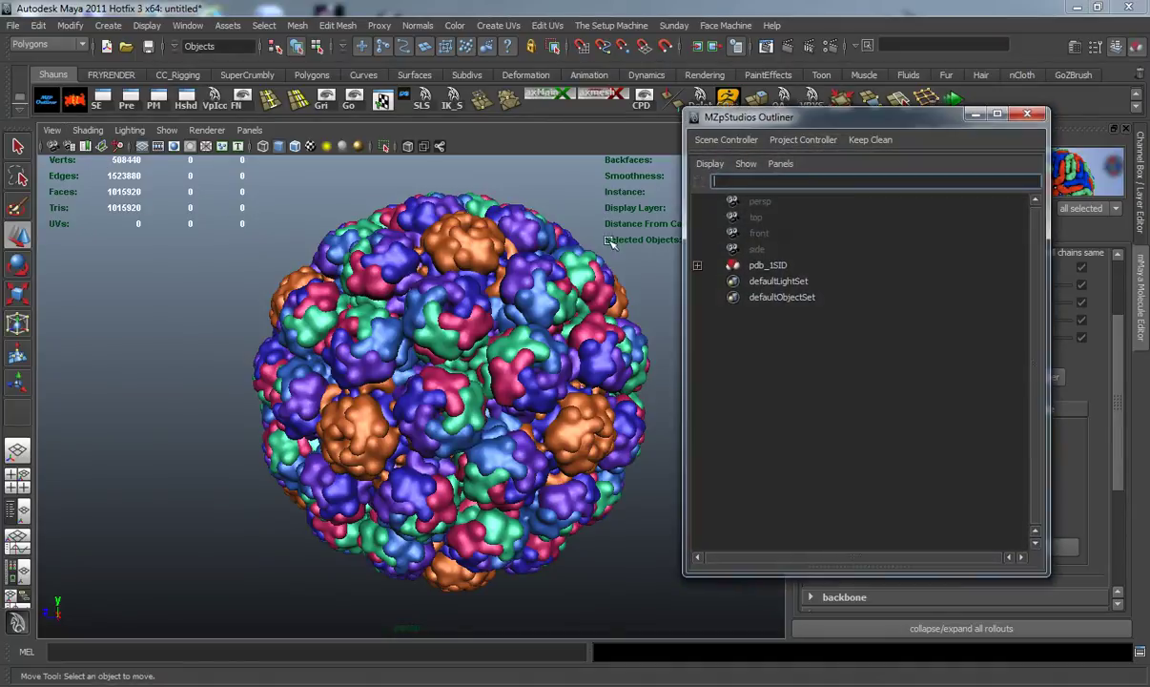
left_click_drag(782, 84, 760, 74)
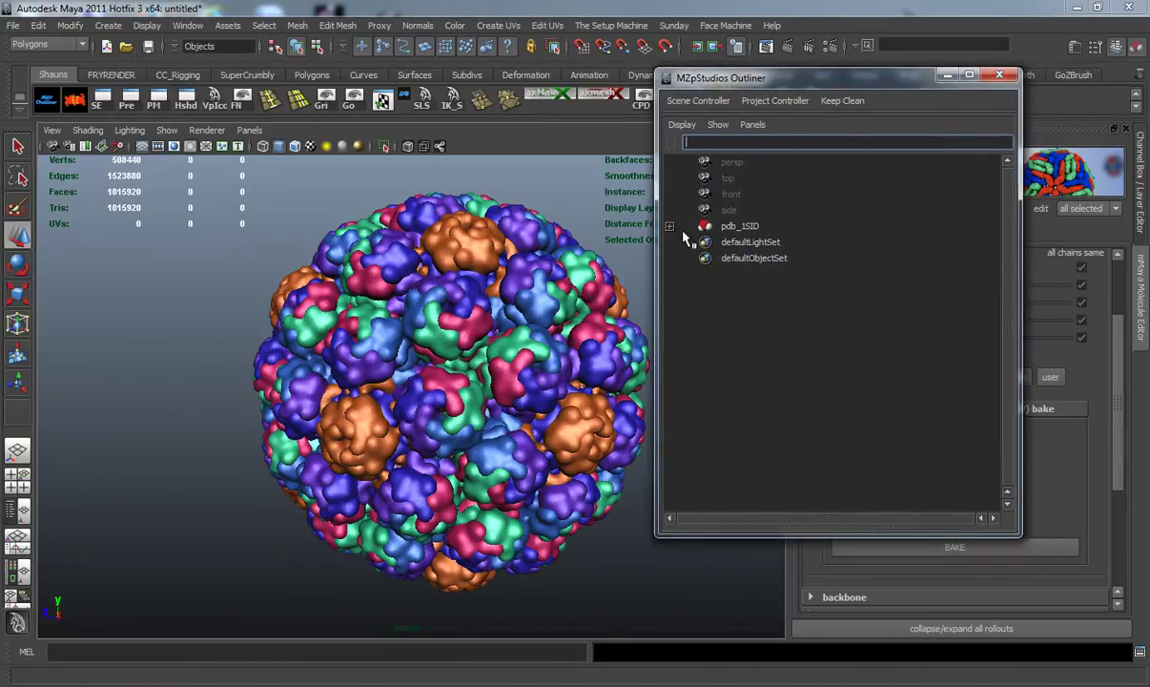
left_click(741, 229)
mouse_move(395, 320)
left_mouse_down("alt")
mouse_move(377, 310)
mouse_move(401, 348)
mouse_move(418, 322)
mouse_move(445, 332)
left_mouse_up("alt")
left_click(172, 254)
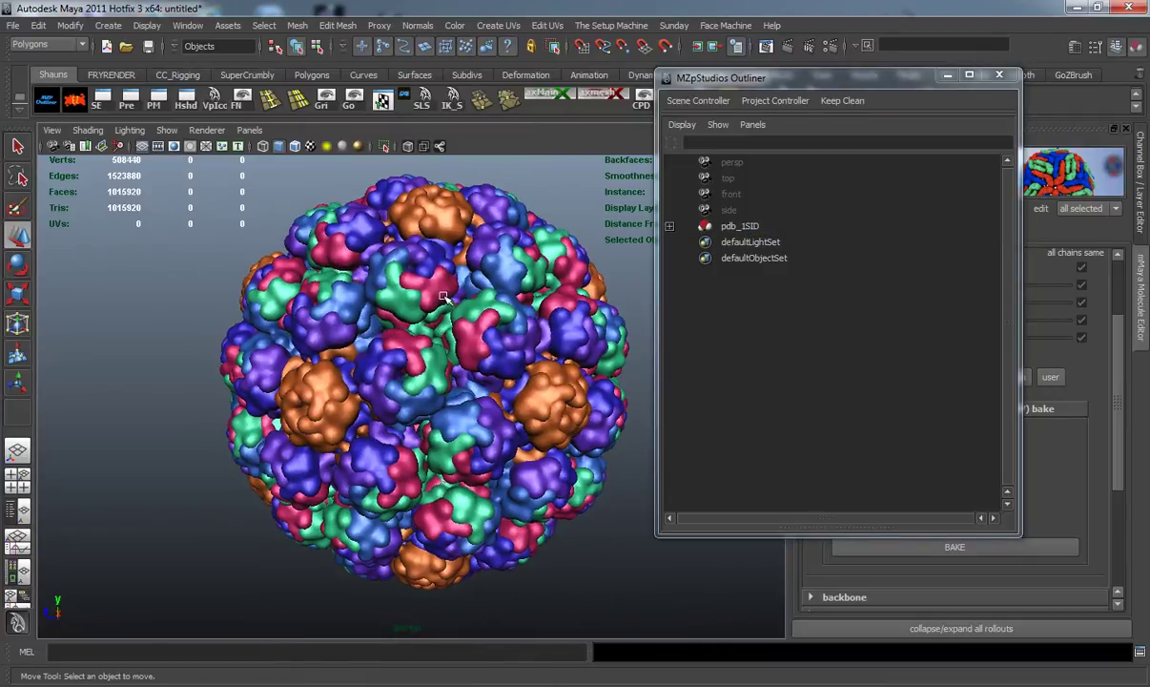
left_click(999, 74)
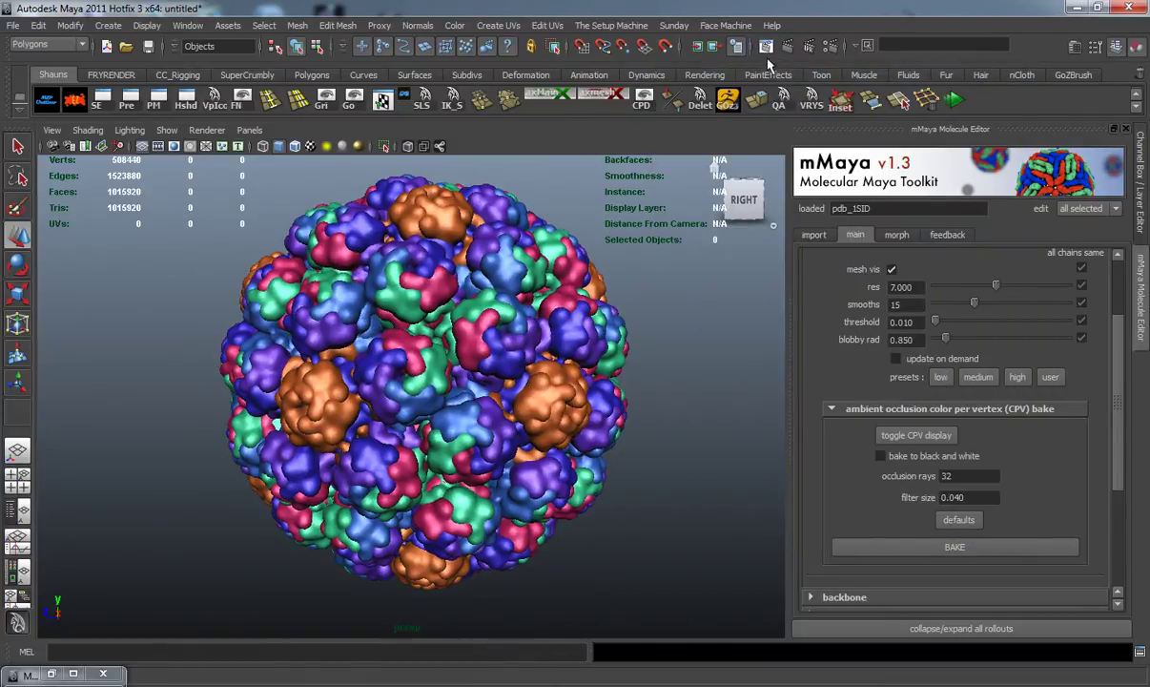
Step: Render the persp view of the capsid with V-Ray in Render View
left_click(698, 46)
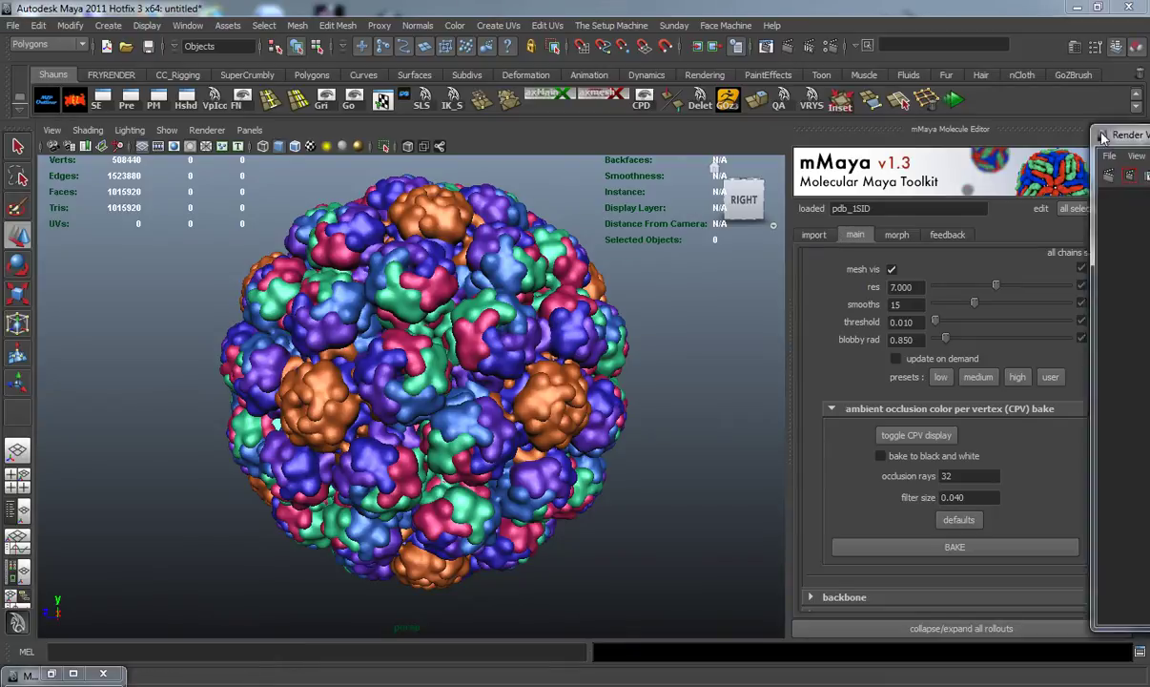
left_click(830, 108)
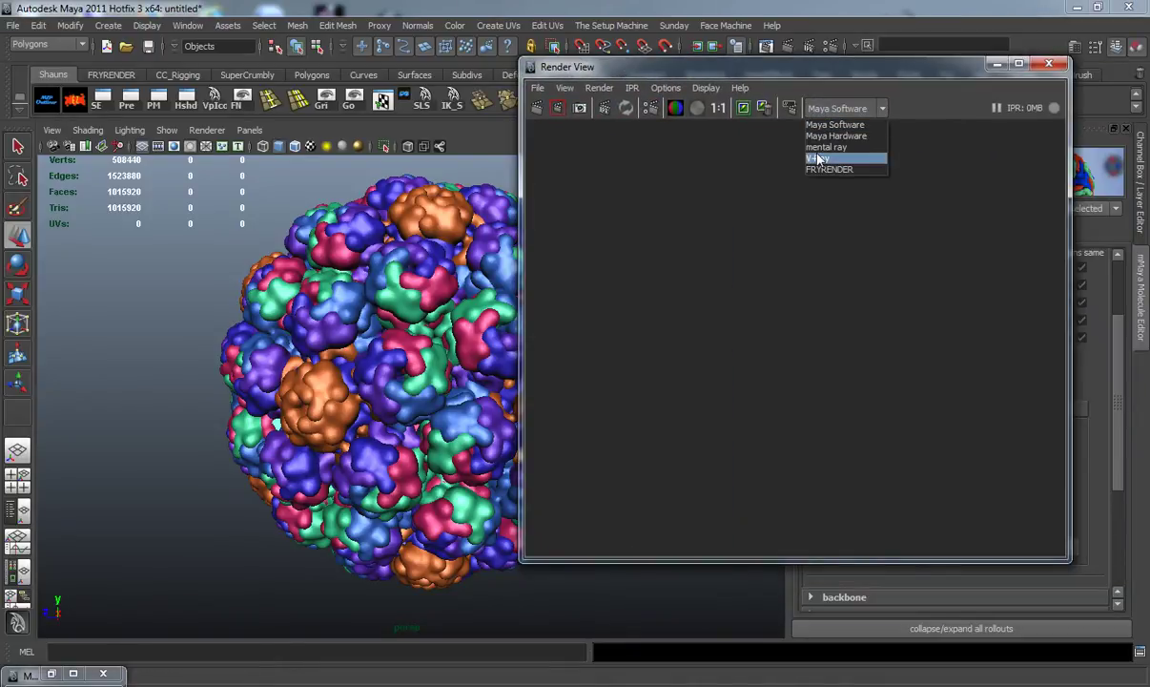
left_click(817, 159)
left_click(557, 108)
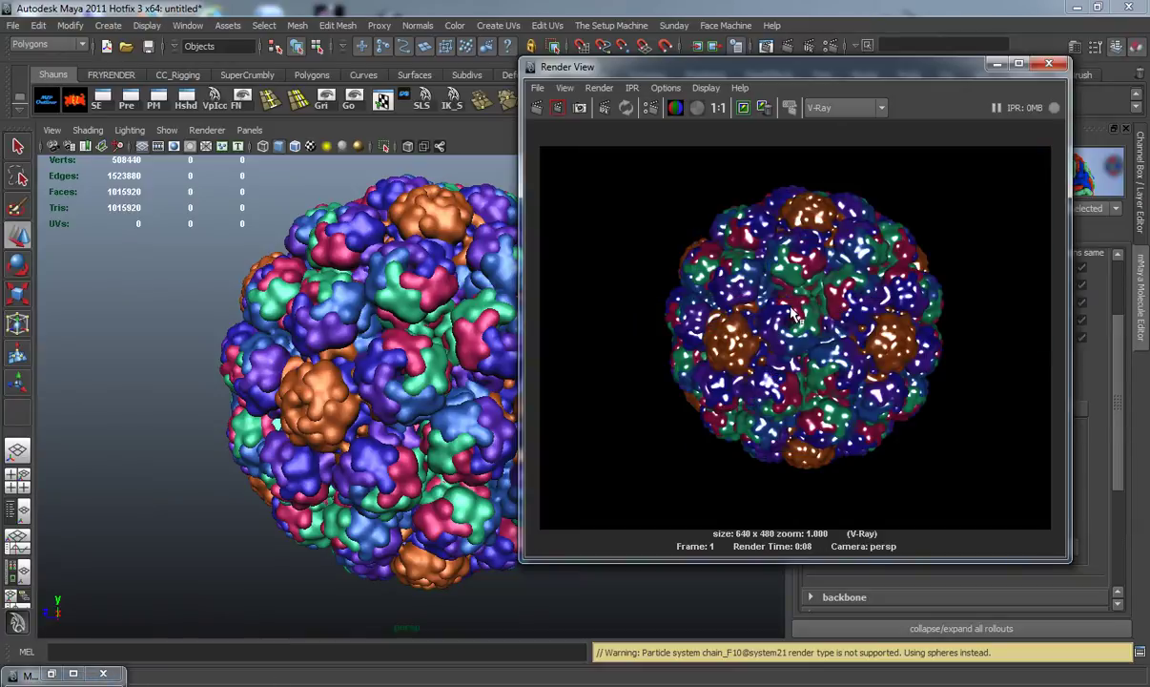
Step: Inspect the finished render, then move and close the Render View window
mouse_move(797, 324)
middle_mouse_down("alt")
mouse_move(790, 343)
mouse_move(796, 329)
middle_mouse_up("alt")
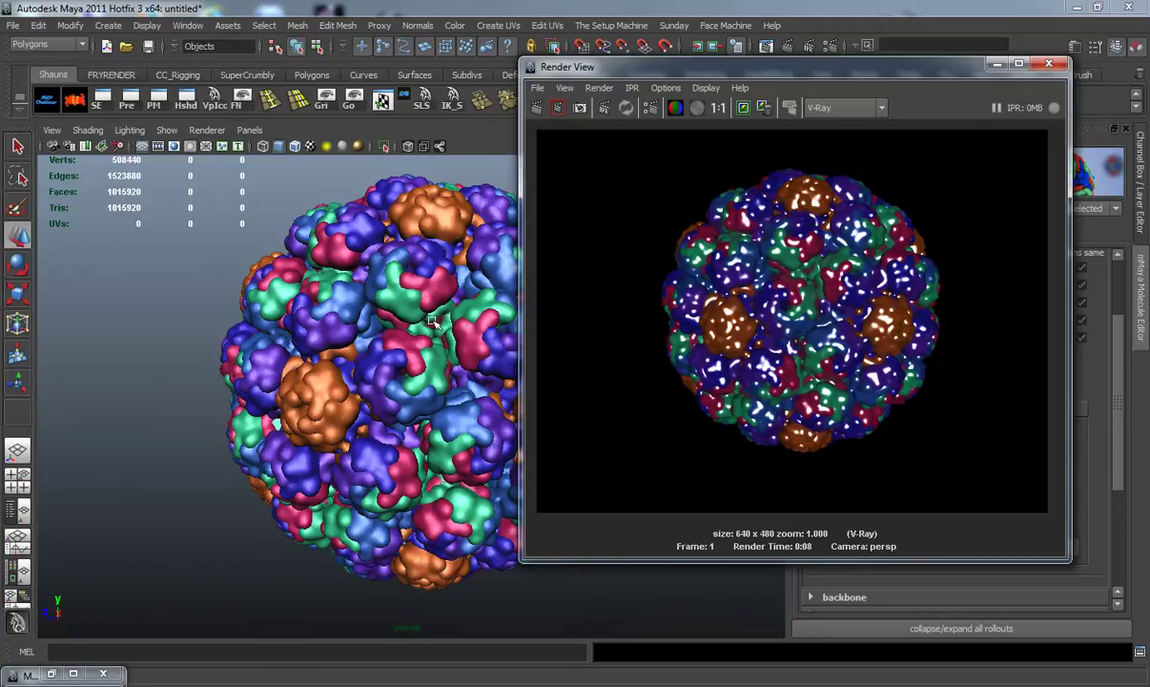
left_click(822, 62)
left_click_drag(822, 62, 937, 124)
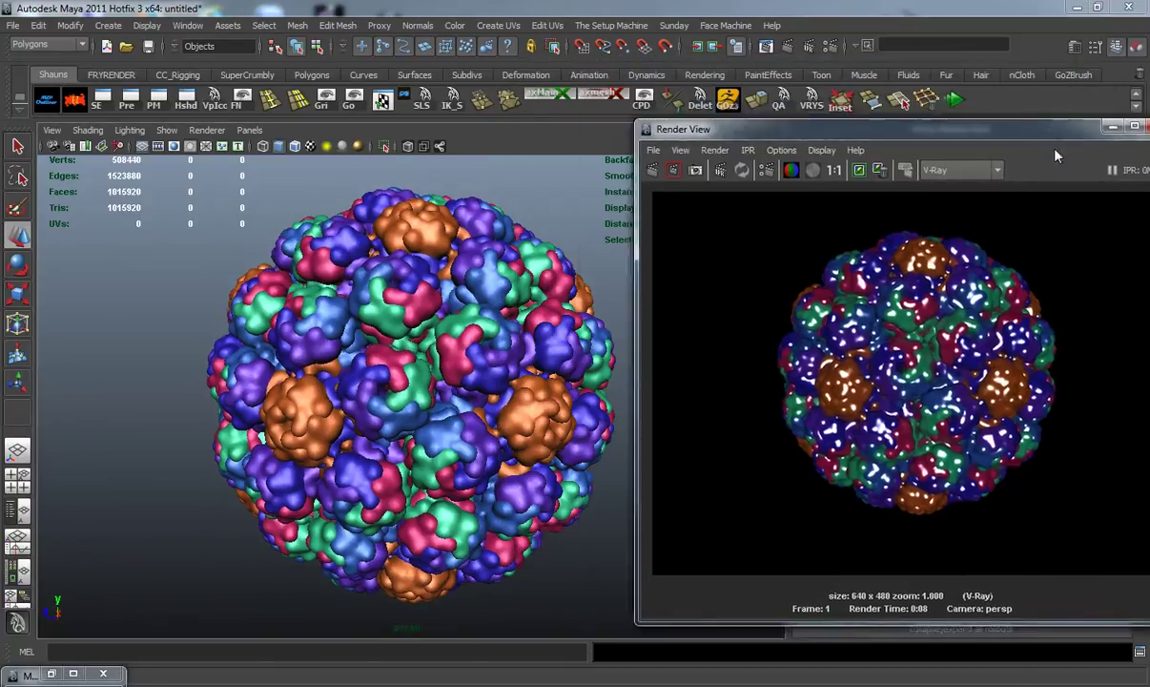
left_click(1135, 126)
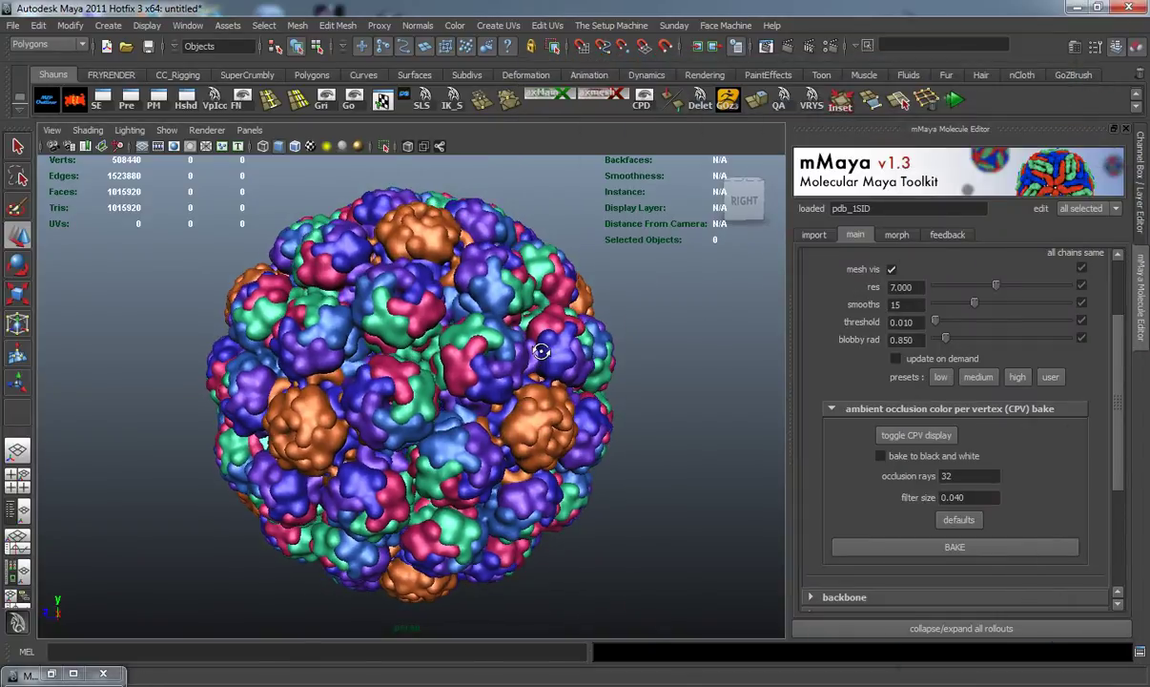
mouse_move(541, 351)
middle_mouse_down("alt")
mouse_move(577, 312)
mouse_move(541, 329)
middle_mouse_up("alt")
right_click_drag(542, 329, 516, 355, "alt")
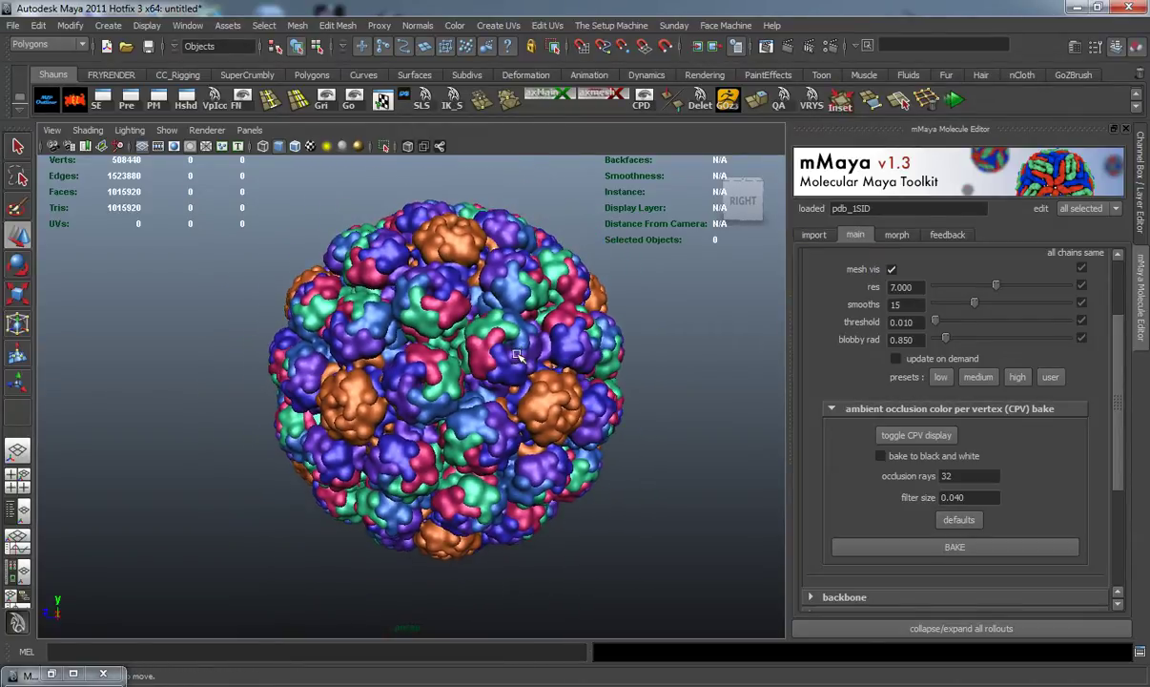
middle_click_drag(515, 354, 463, 368, "alt")
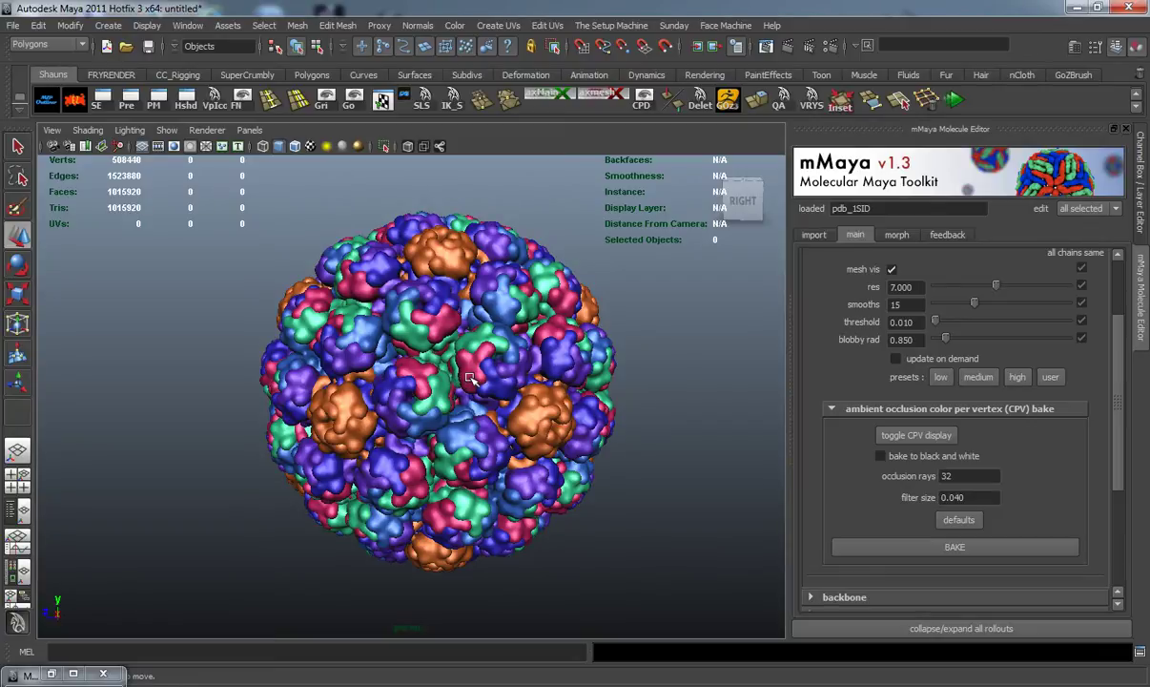
left_click_drag(470, 375, 475, 376, "alt")
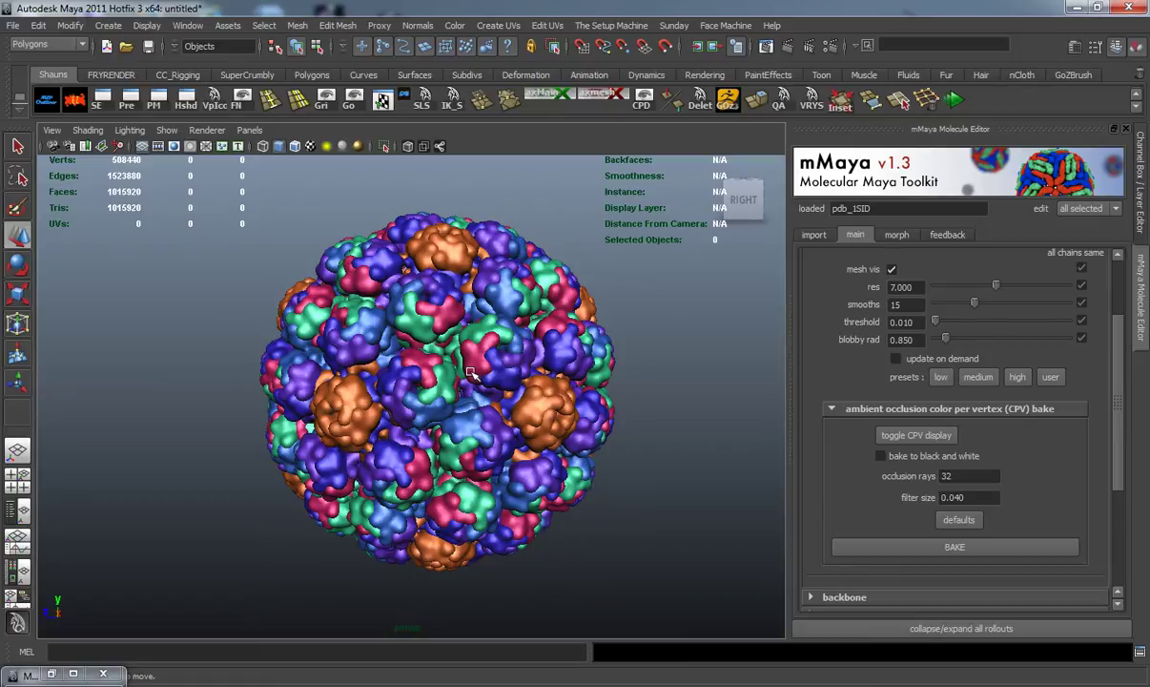
left_click_drag(424, 367, 451, 369, "alt")
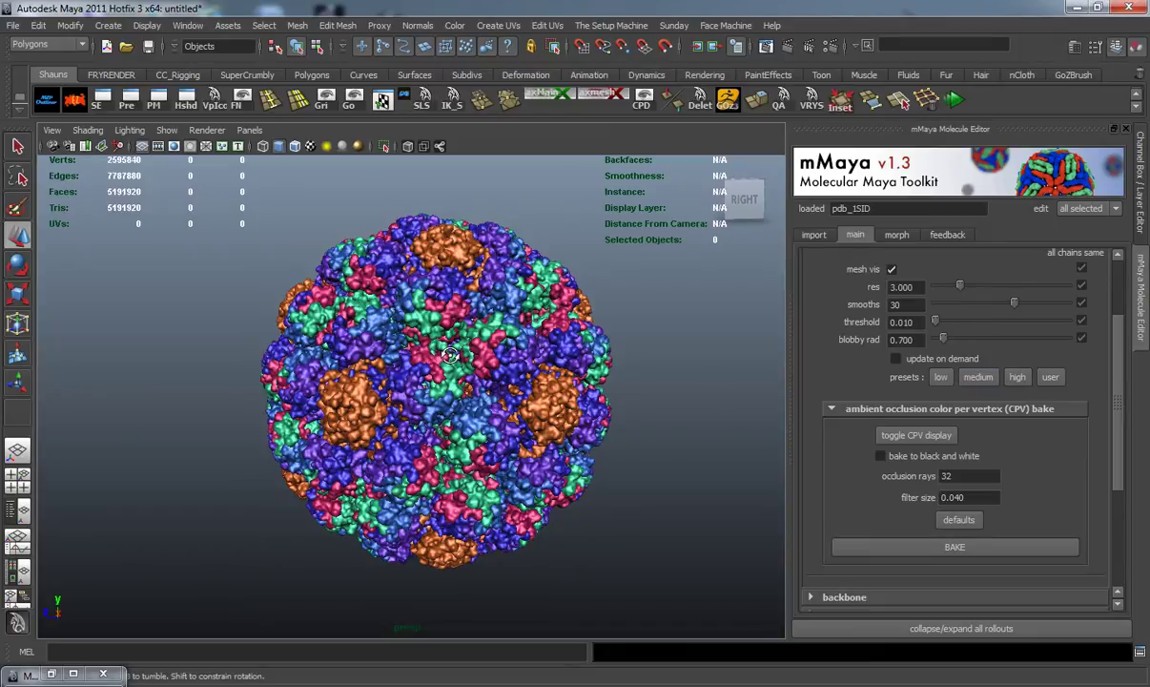
Step: Dolly in and back out on the dense capsid restored to res 3, smooths 30, blobby rad 0.7
mouse_move(449, 363)
right_mouse_down("alt")
mouse_move(439, 313)
mouse_move(519, 342)
mouse_move(442, 347)
right_mouse_up("alt")
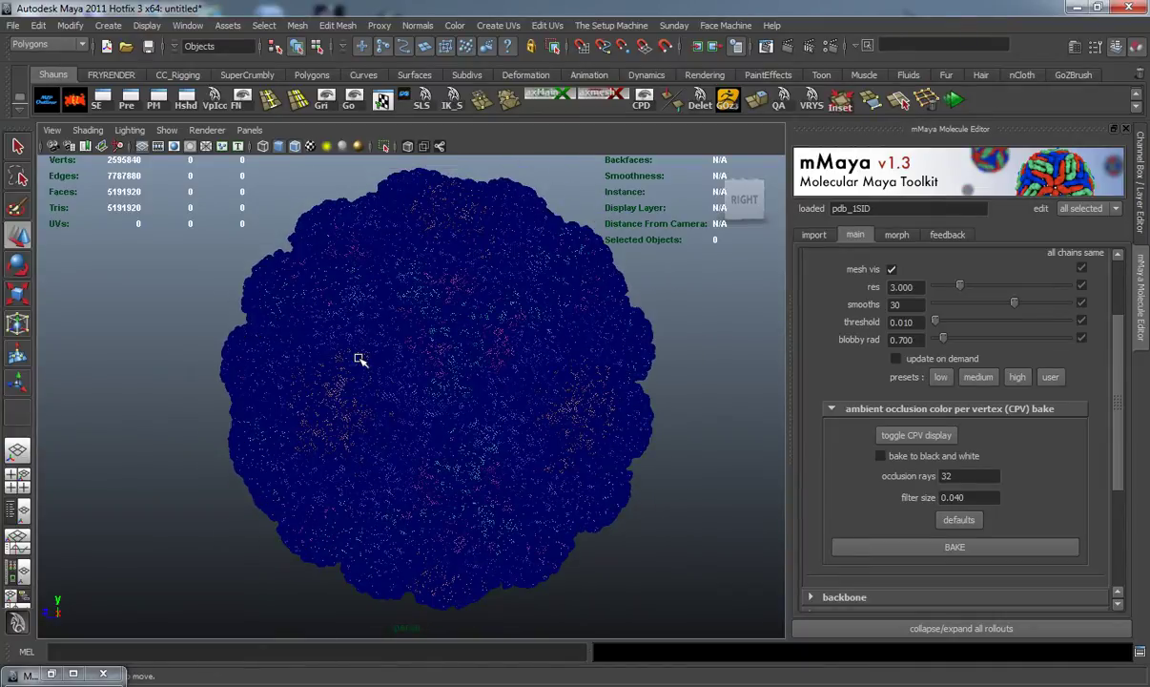
right_click_drag(475, 352, 456, 356, "alt")
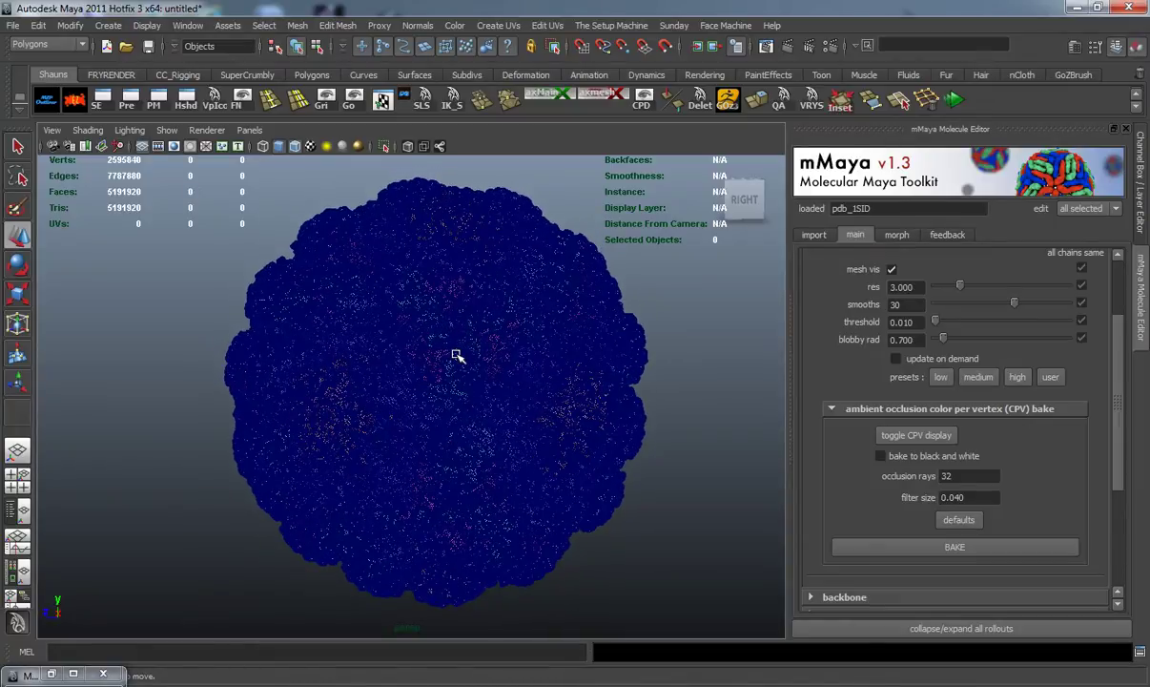